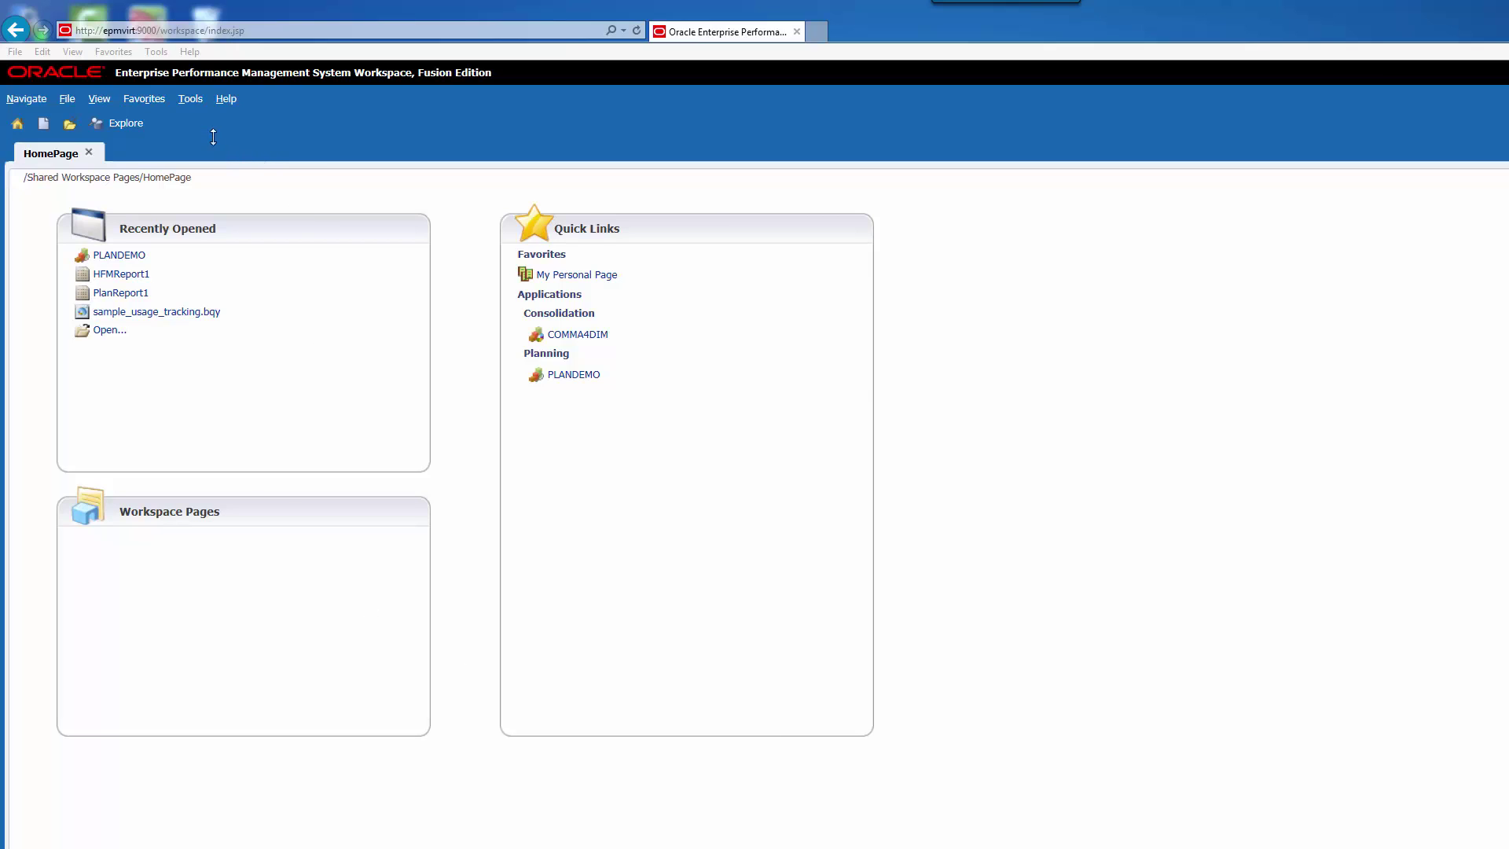
Choose Tools > Install > Smart View in the Workspace menu bar to launch the client install.
{"action": "left_click", "coordinate": [191, 99]}
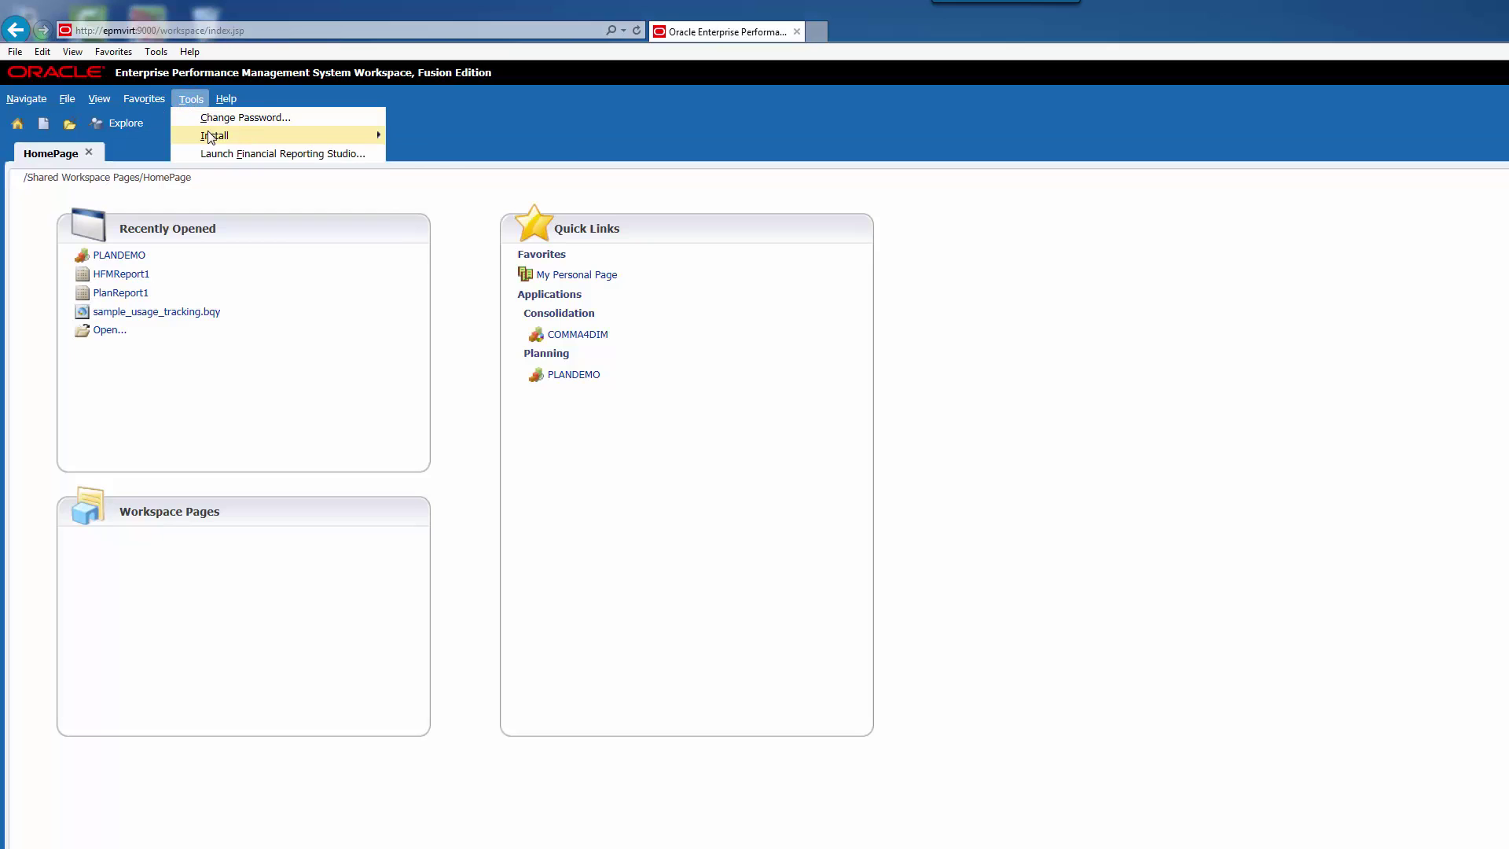
{"action": "mouse_move", "coordinate": [212, 139]}
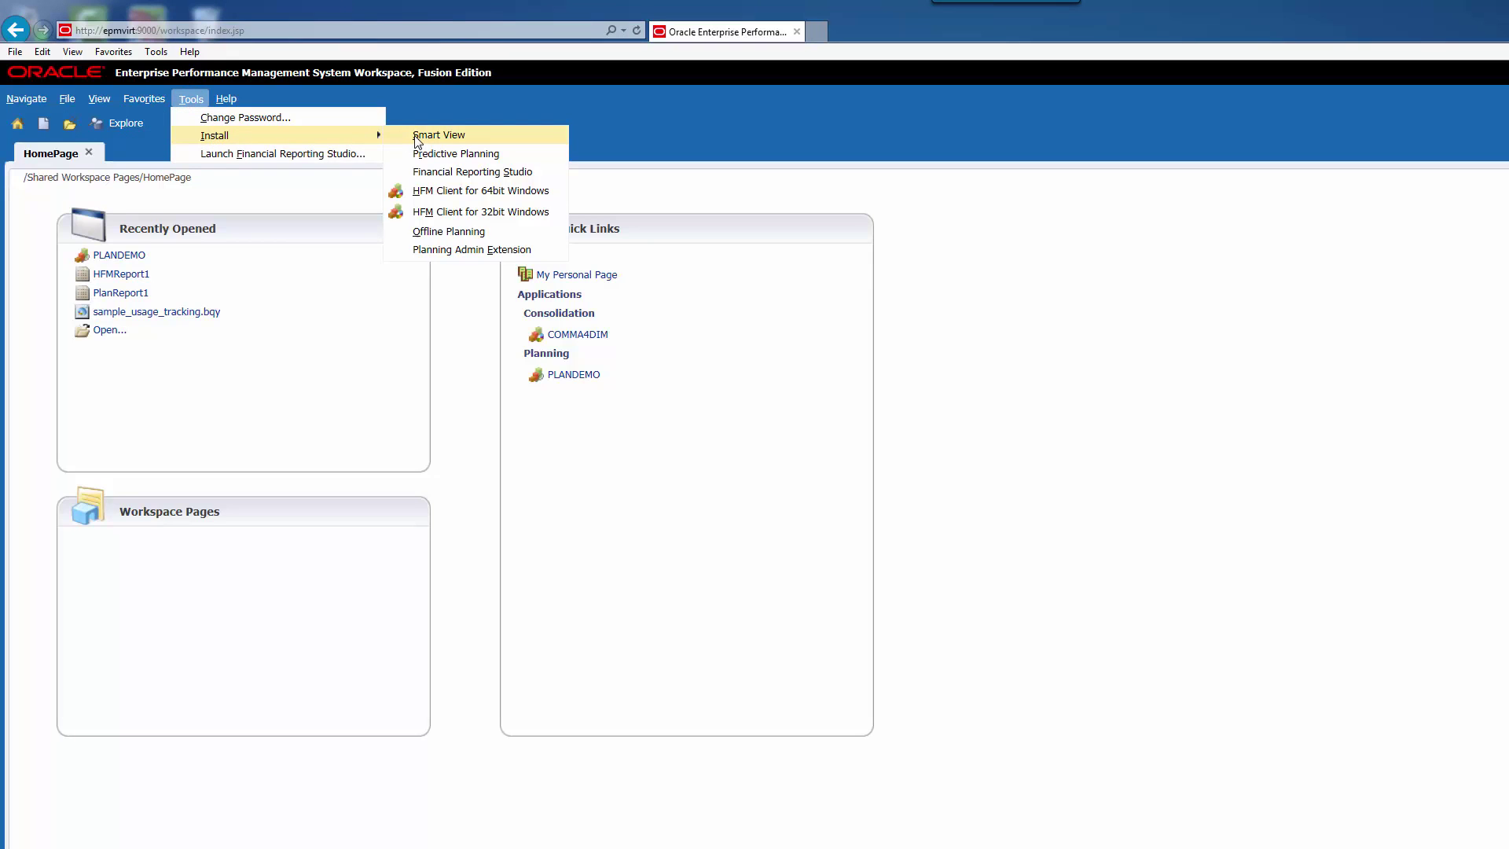
{"action": "left_click", "coordinate": [510, 133]}
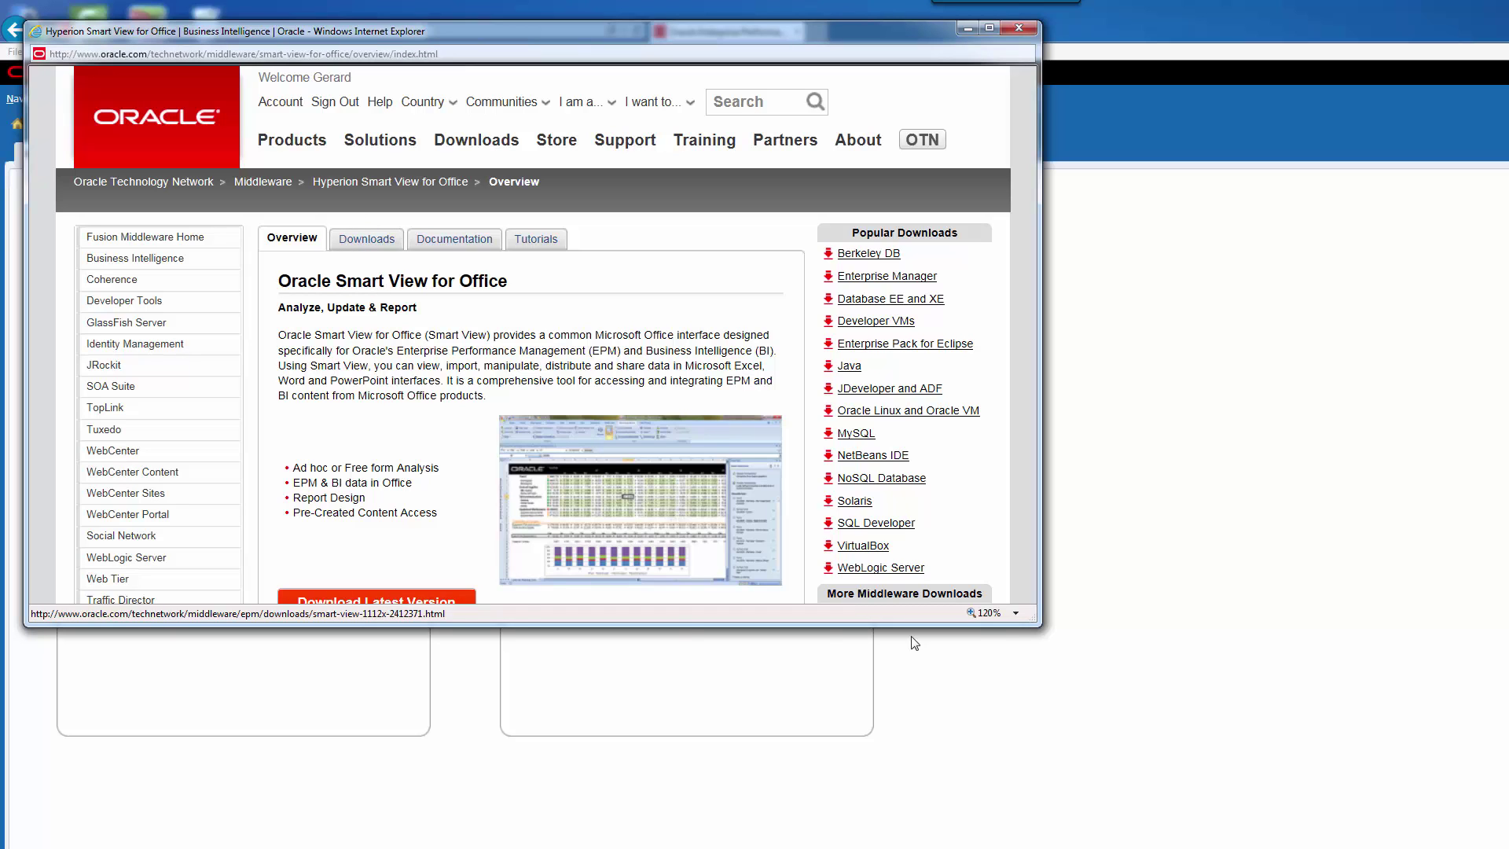
Enlarge the Smart View overview window and go to the Download Latest Version page.
{"action": "left_click_drag", "start_coordinate": [1032, 622], "coordinate": [1085, 699]}
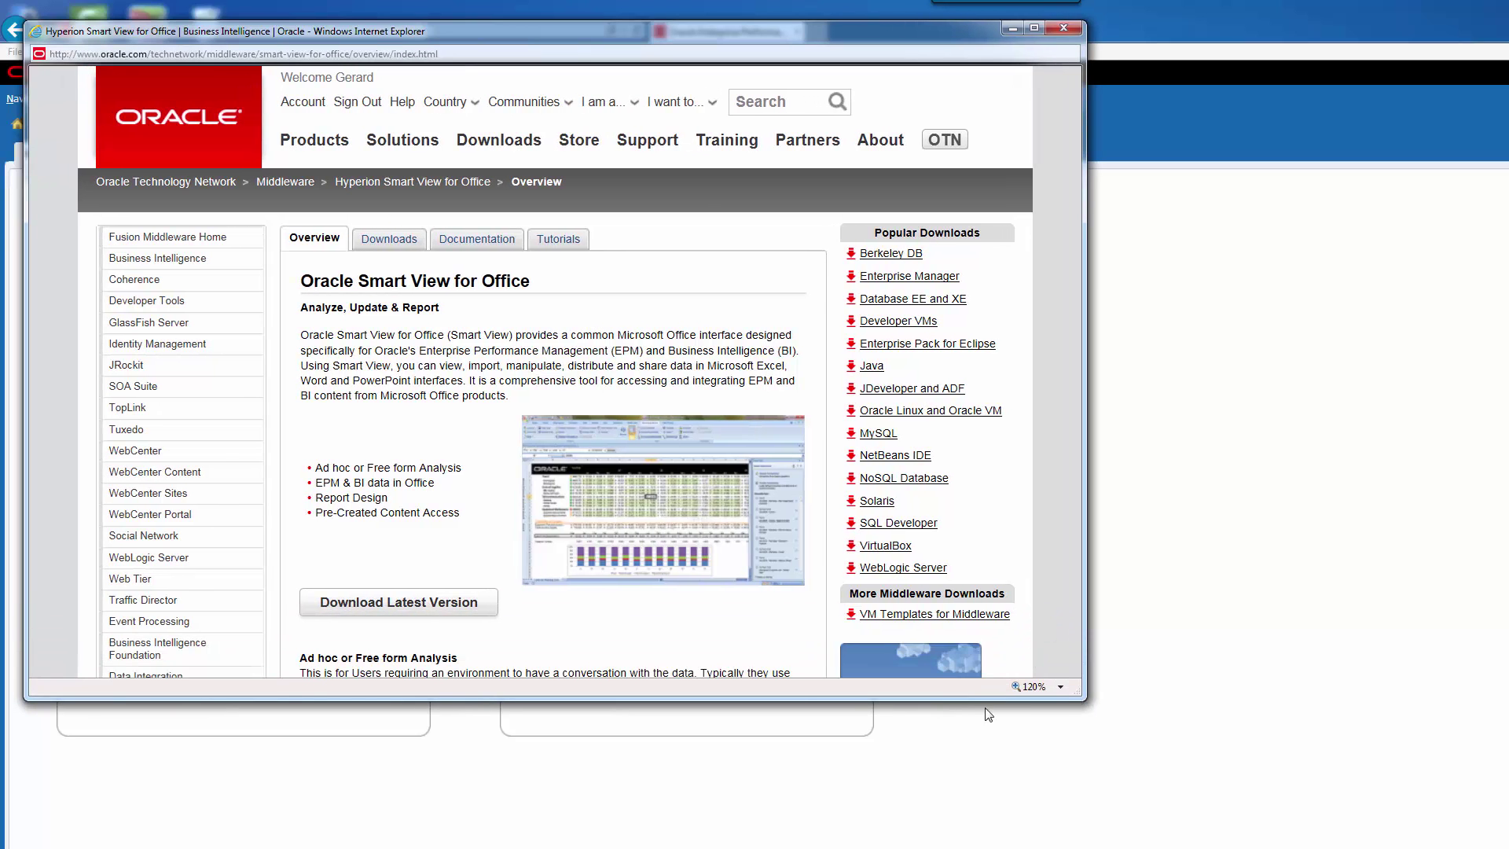
{"action": "left_click", "coordinate": [446, 612]}
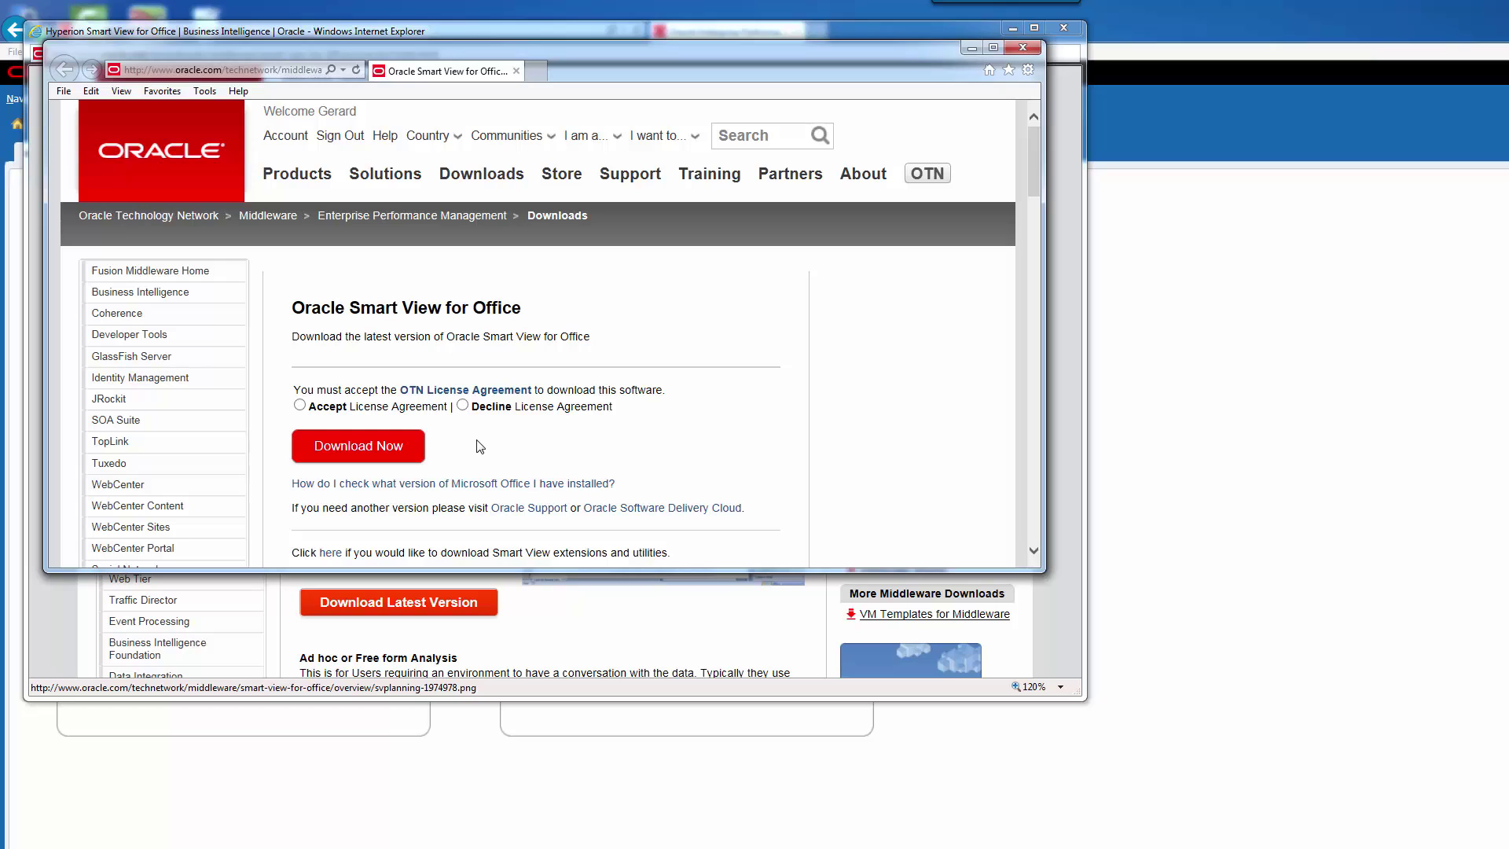
Accept the OTN License Agreement and save SVC11125520.zip into the Desktop folder.
{"action": "left_click", "coordinate": [299, 405]}
{"action": "left_click", "coordinate": [360, 445]}
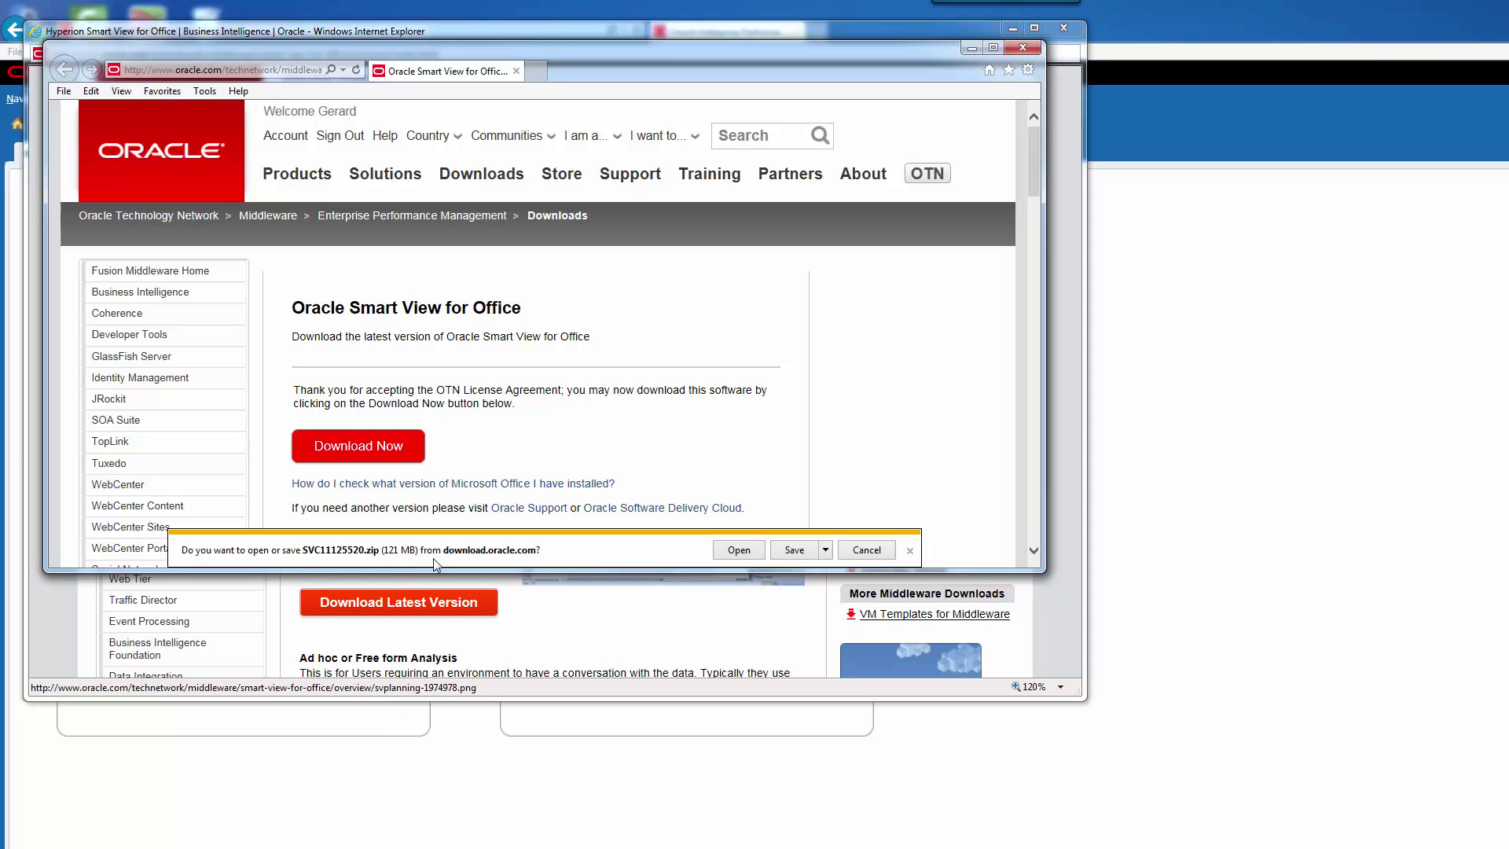
{"action": "left_click", "coordinate": [825, 552]}
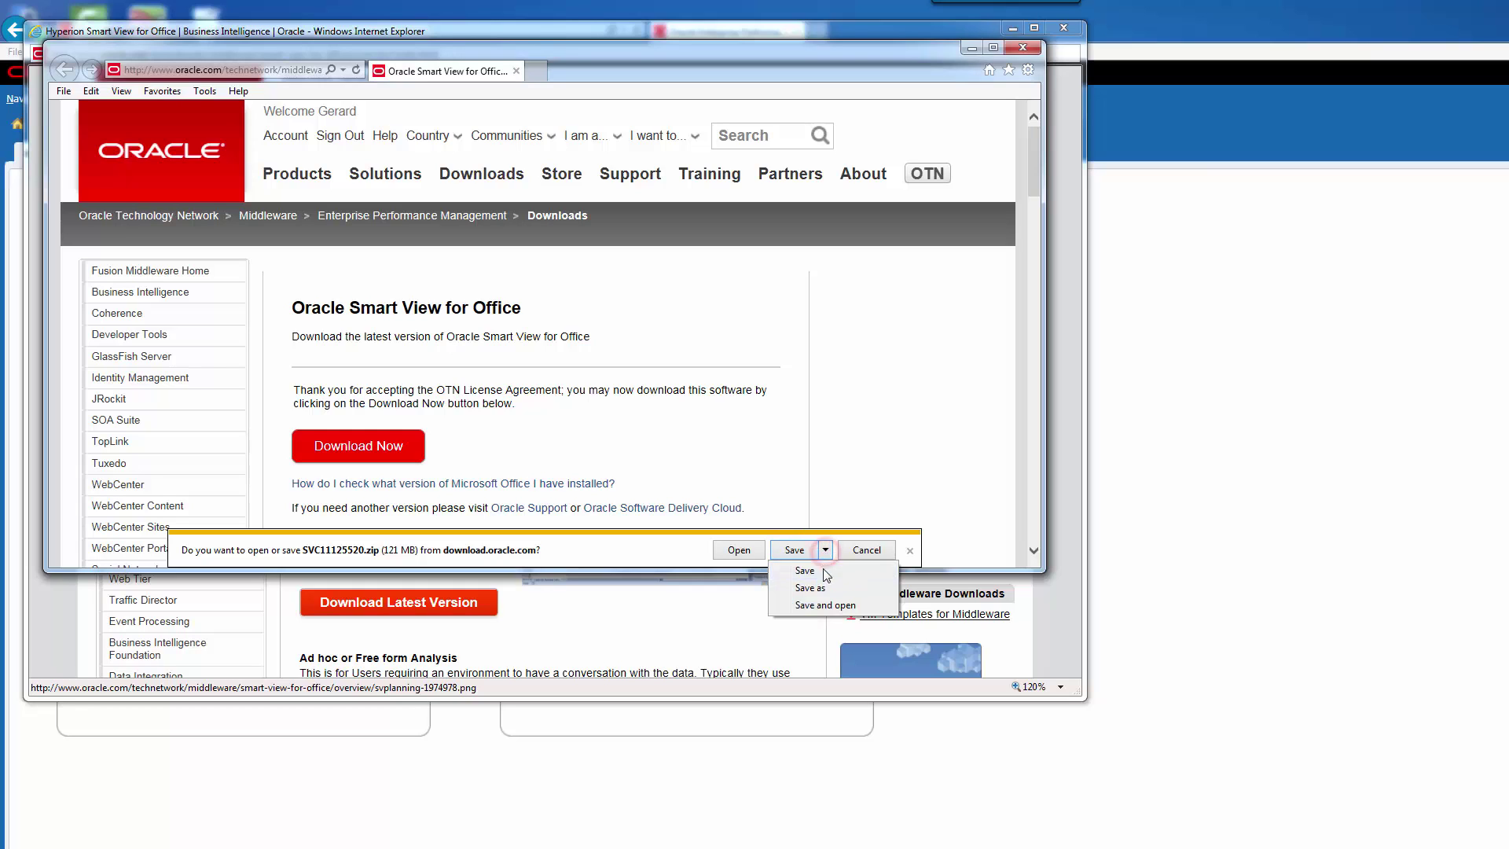
{"action": "left_click", "coordinate": [823, 588]}
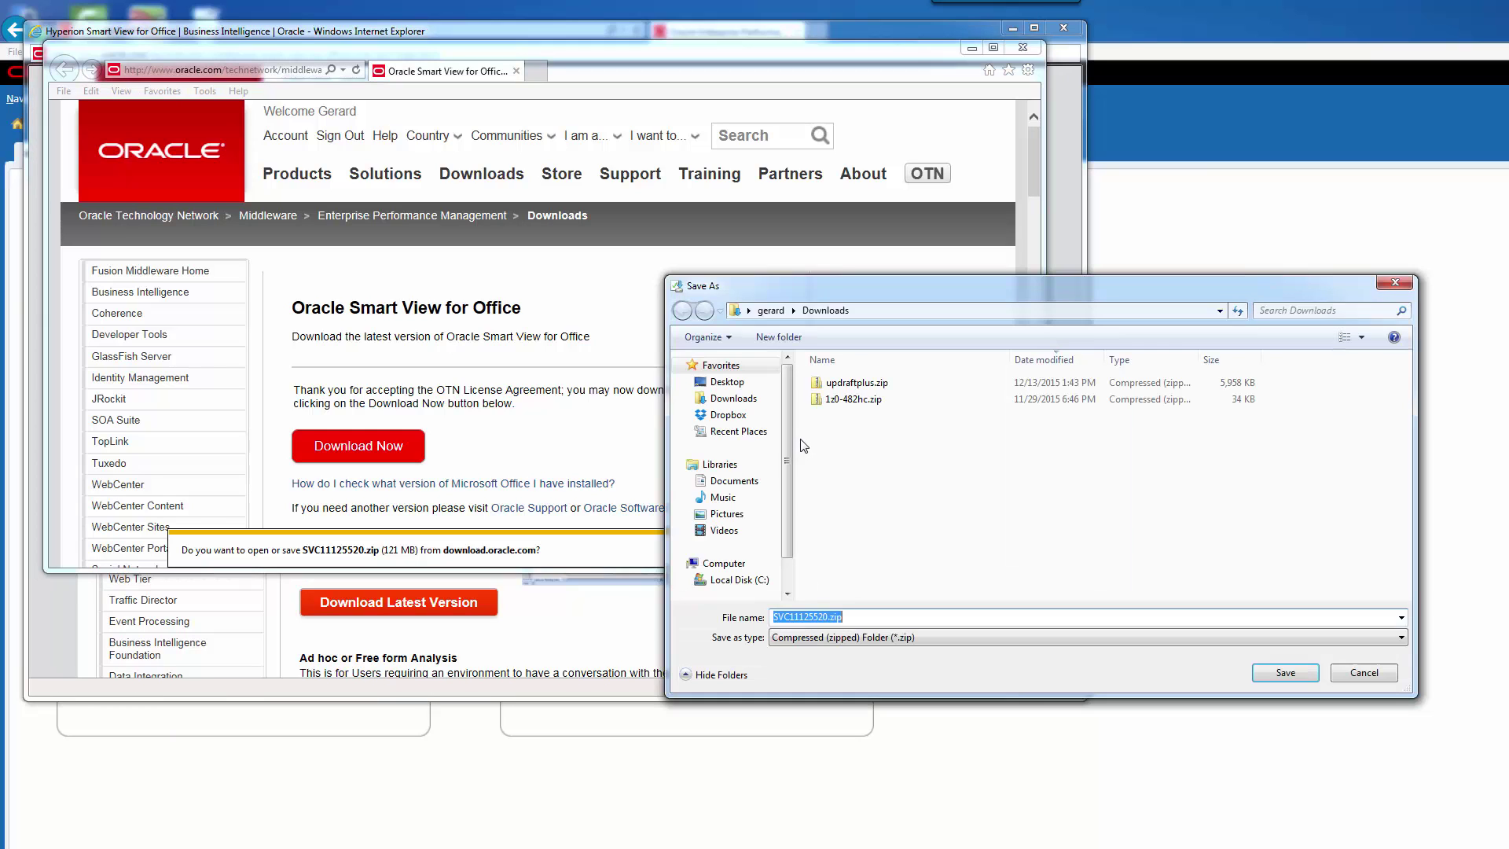
{"action": "left_click", "coordinate": [727, 381]}
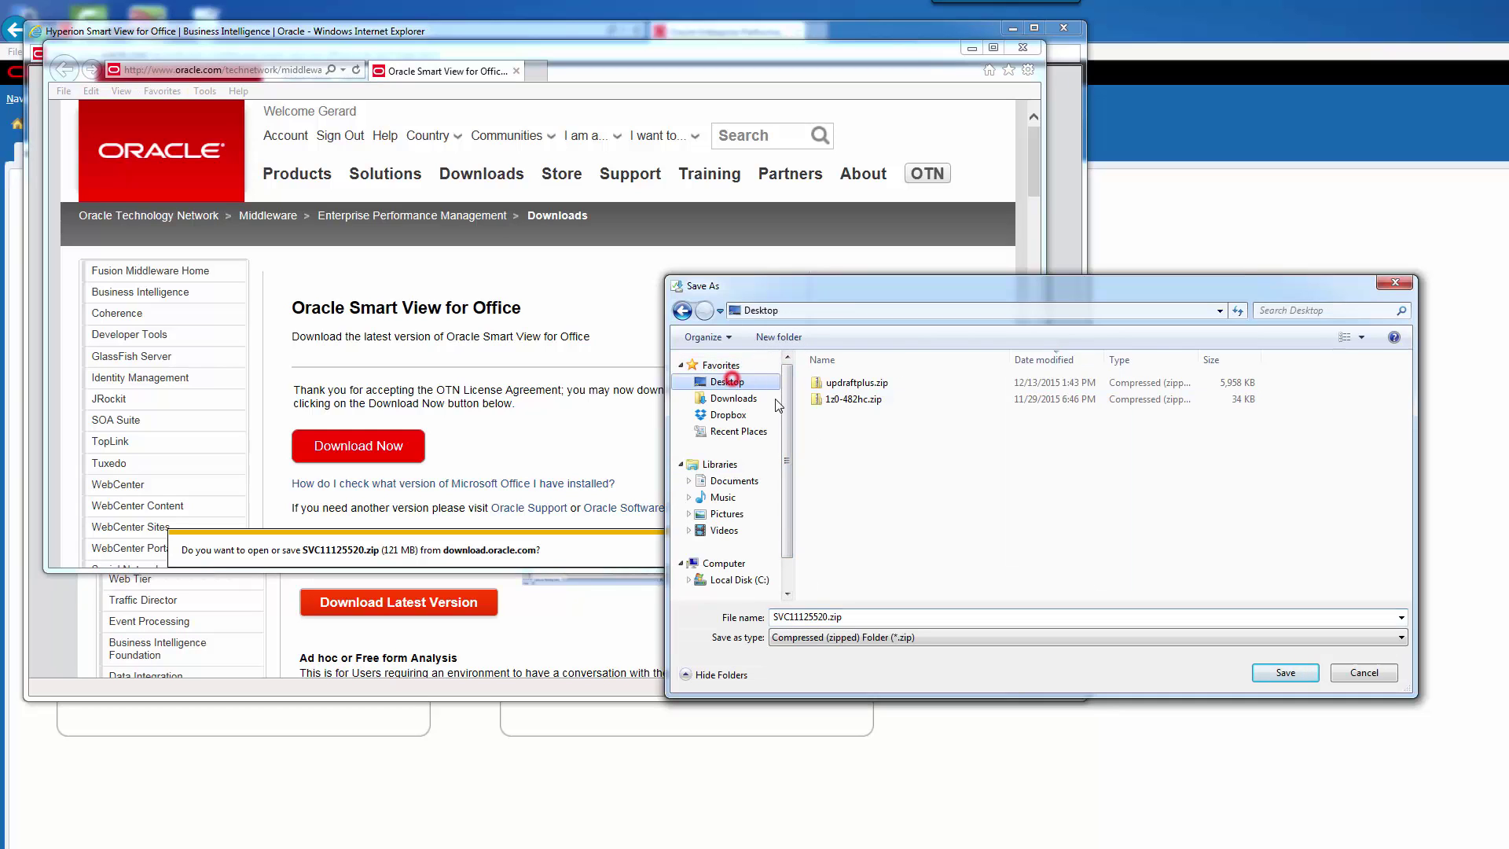
{"action": "left_click", "coordinate": [1280, 672]}
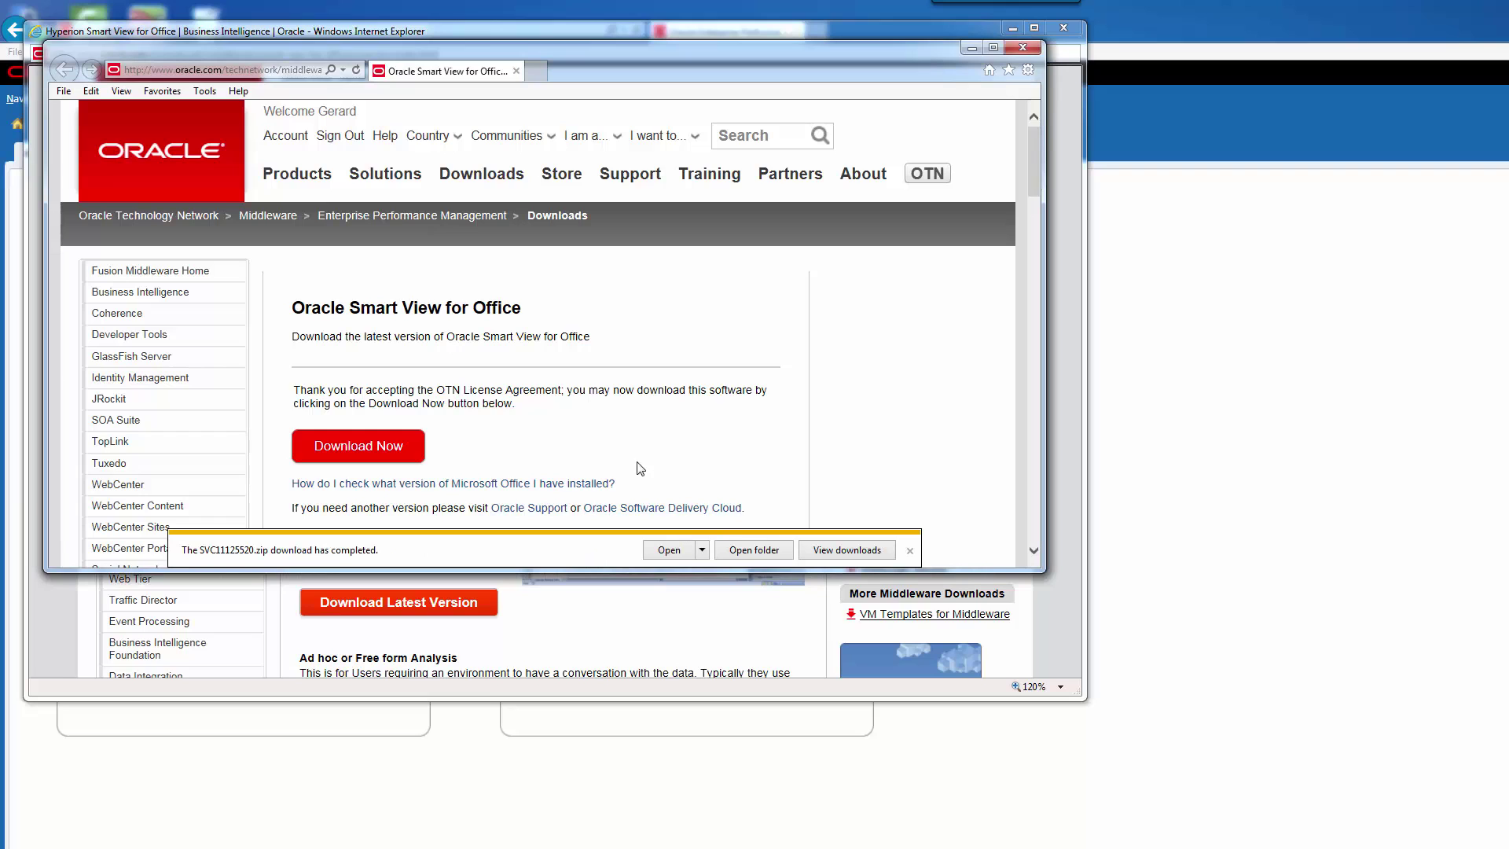
Confirm SVC11125520.zip is in the Desktop folder, then minimize all windows to show the desktop.
{"action": "left_click", "coordinate": [747, 550]}
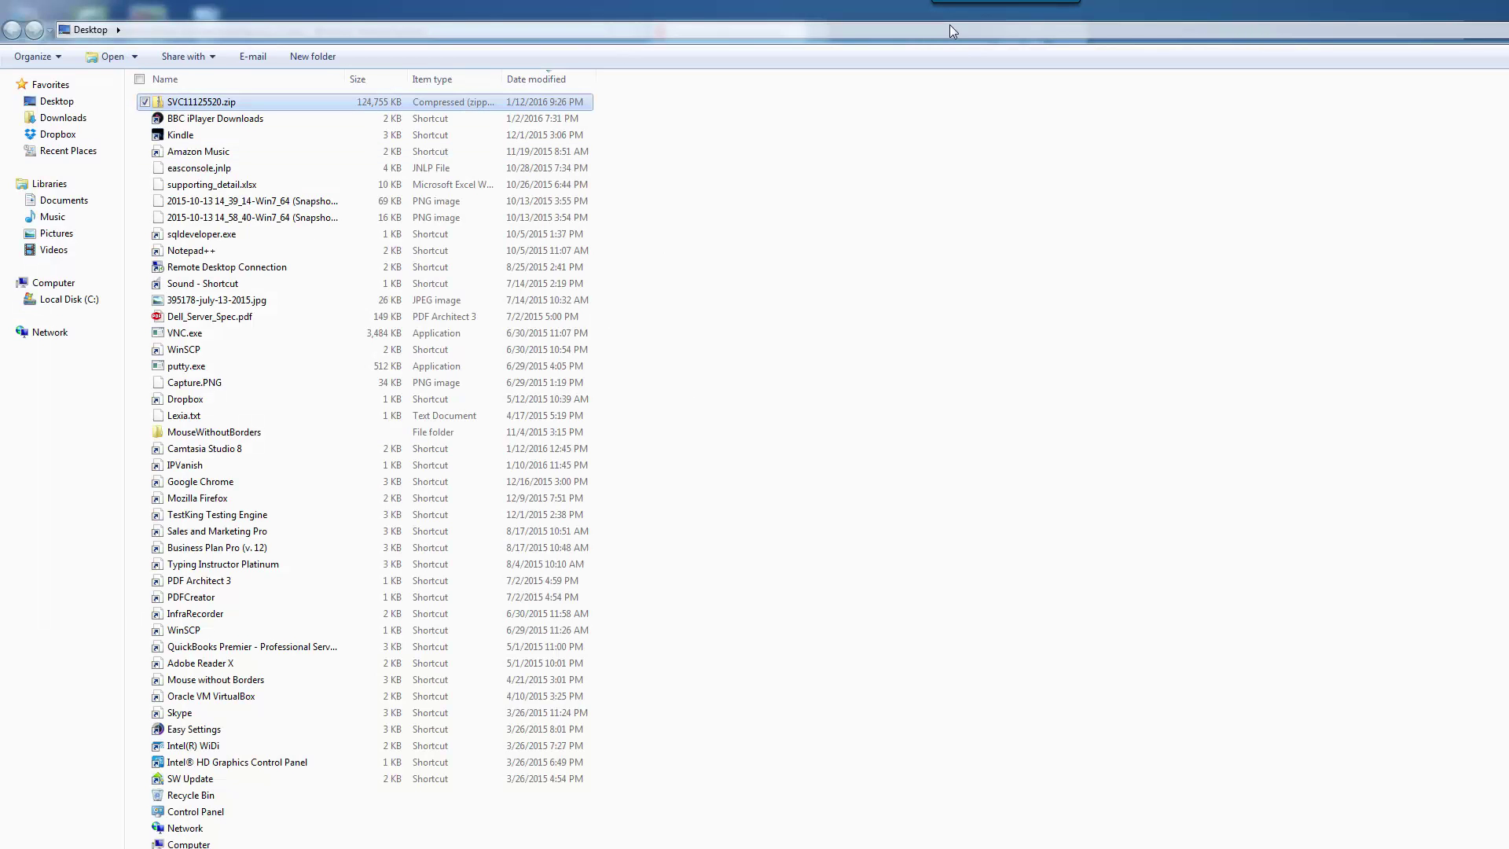
{"action": "key", "text": "alt+Tab"}
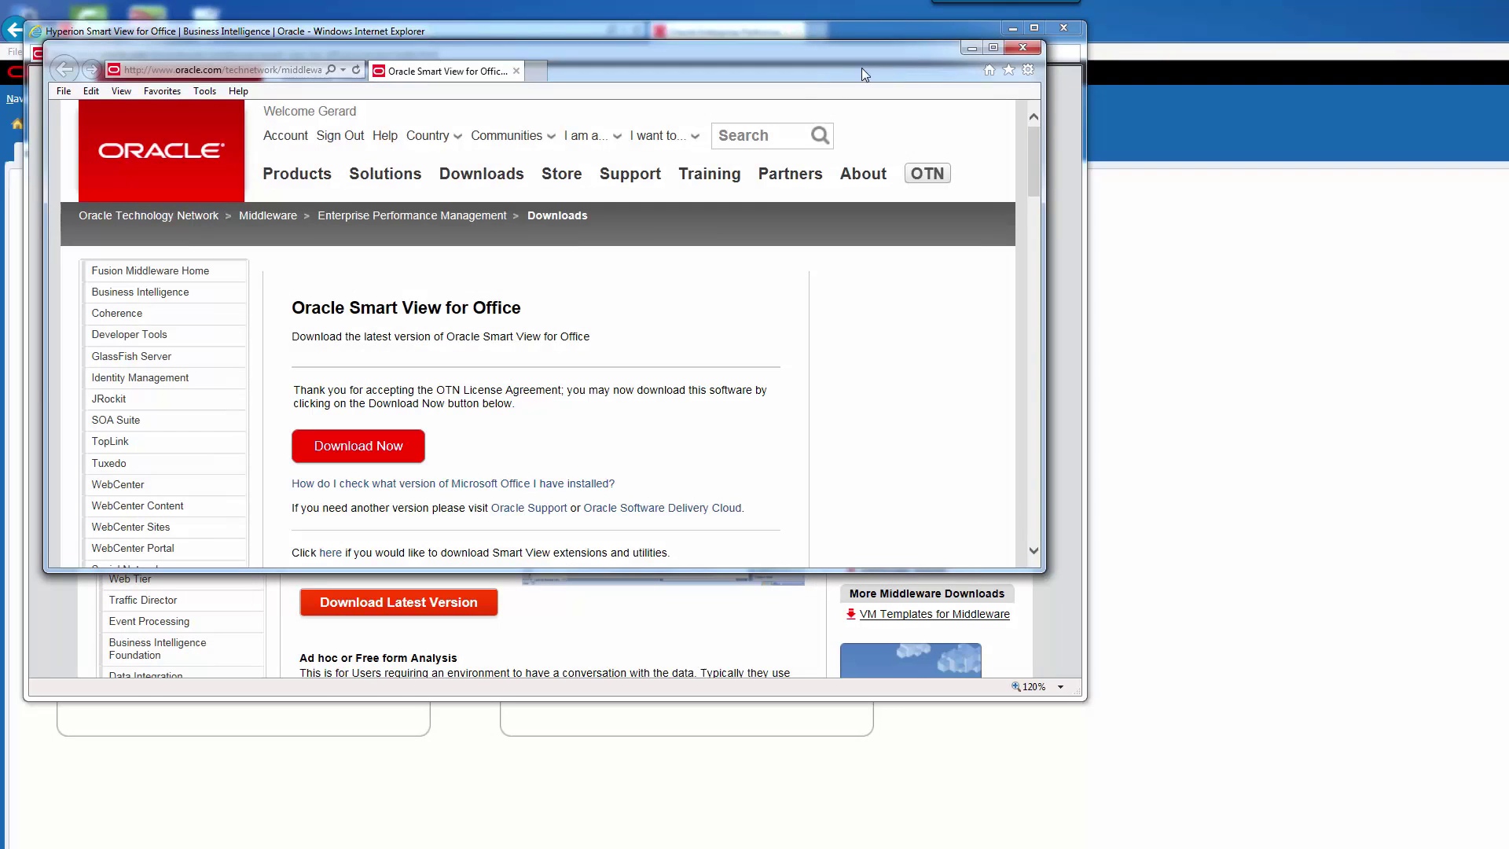
{"action": "left_click", "coordinate": [971, 48]}
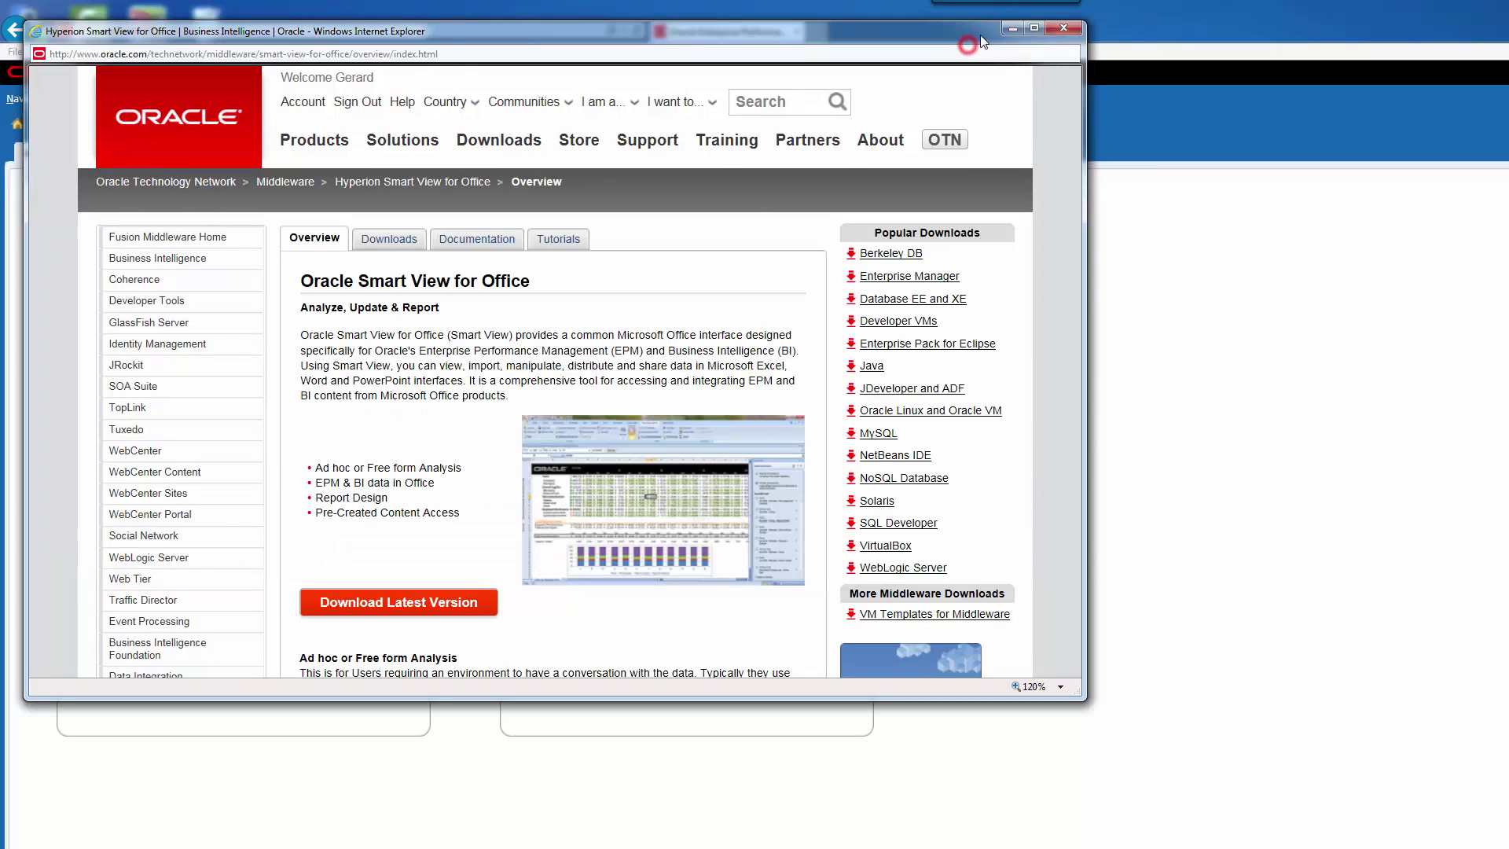
{"action": "left_click", "coordinate": [1012, 28]}
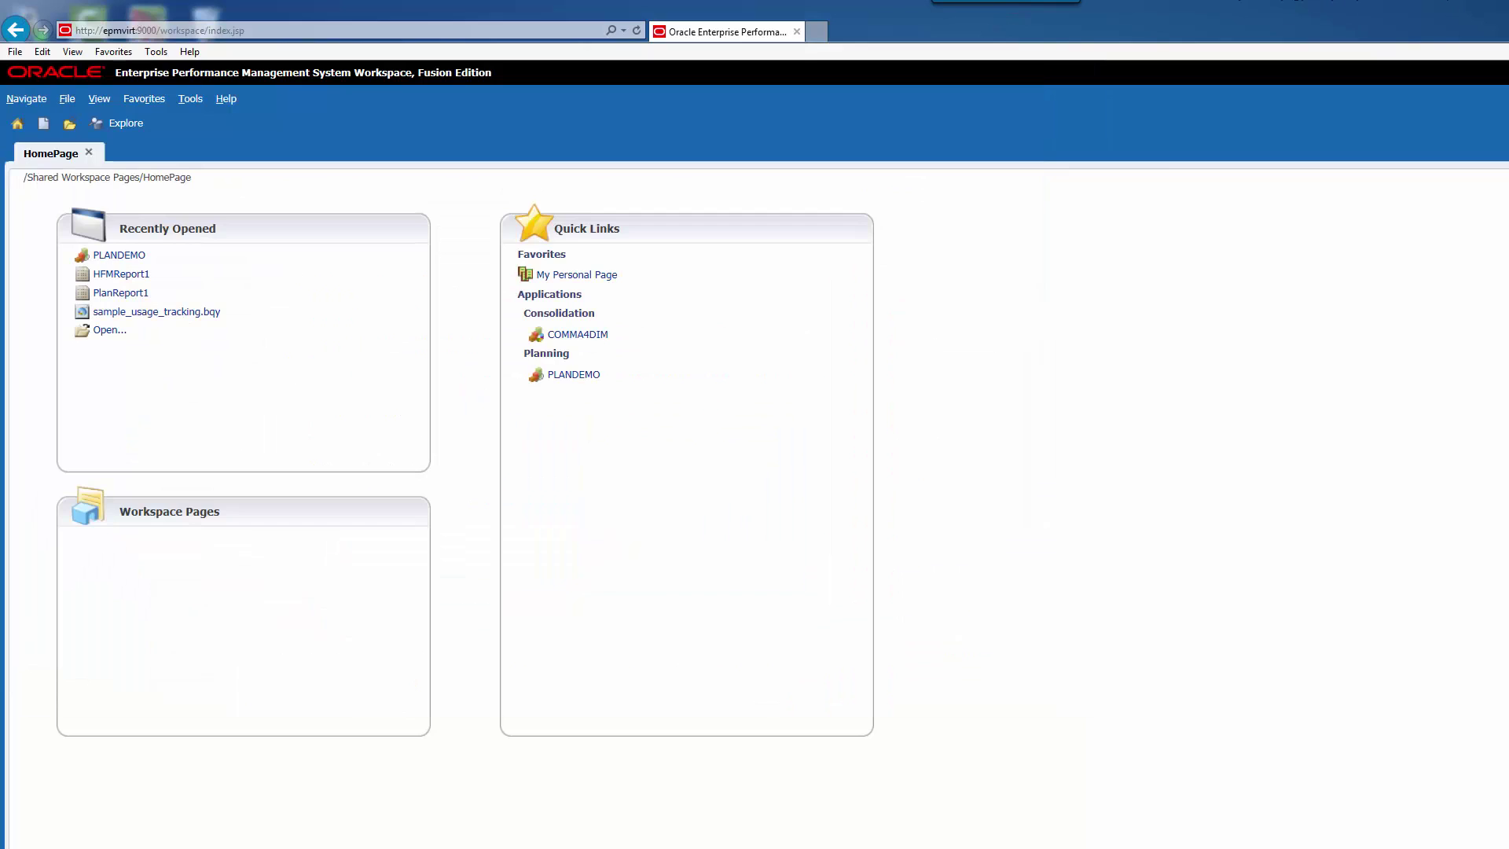
{"action": "key", "text": "super+d"}
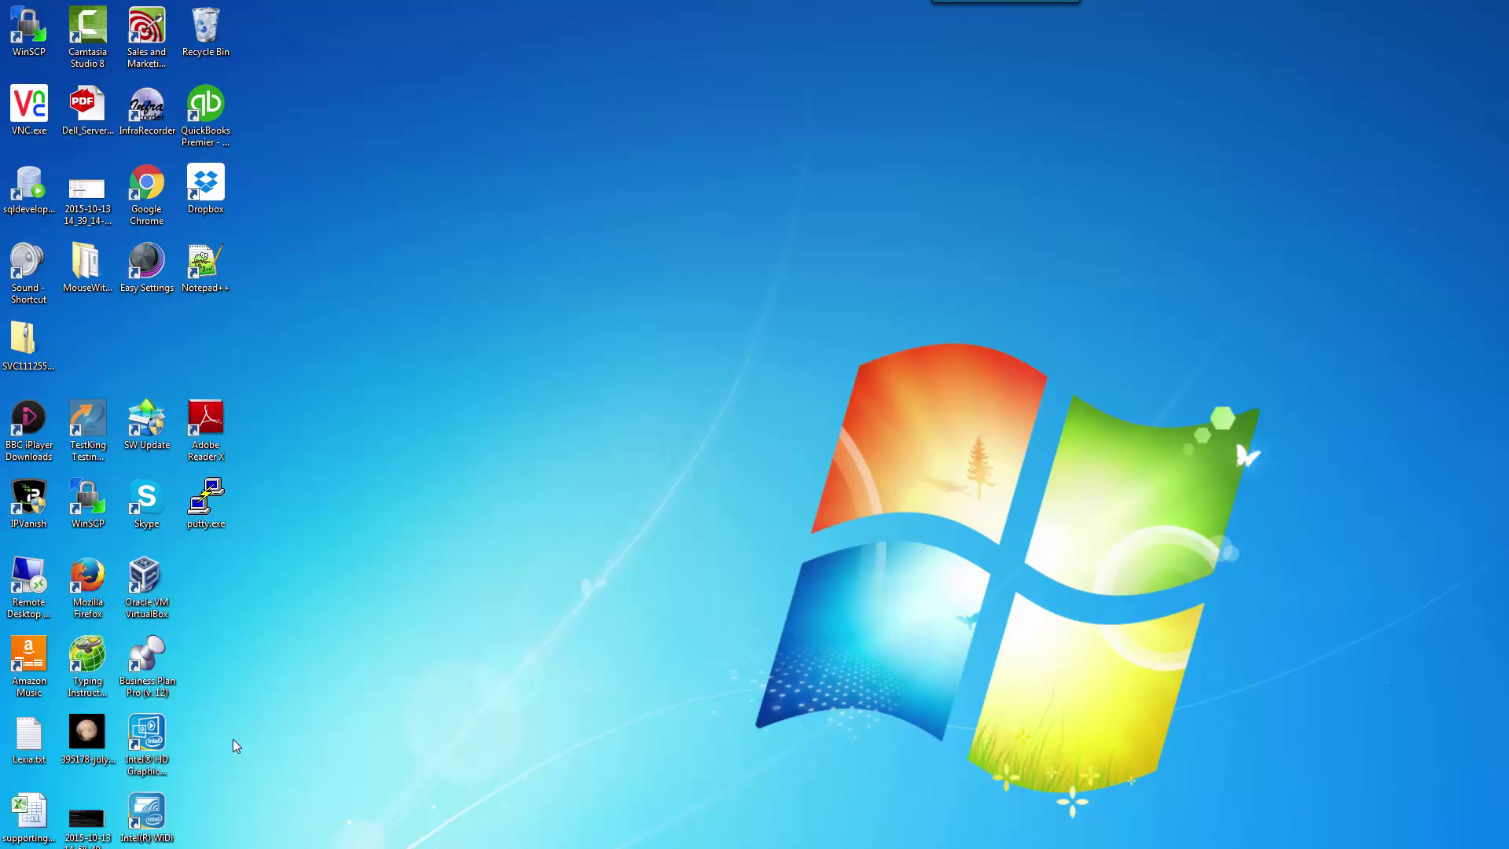
Extract All of SVC11125520.zip into the suggested SVC11125520 folder on the Desktop.
{"action": "left_click", "coordinate": [32, 345]}
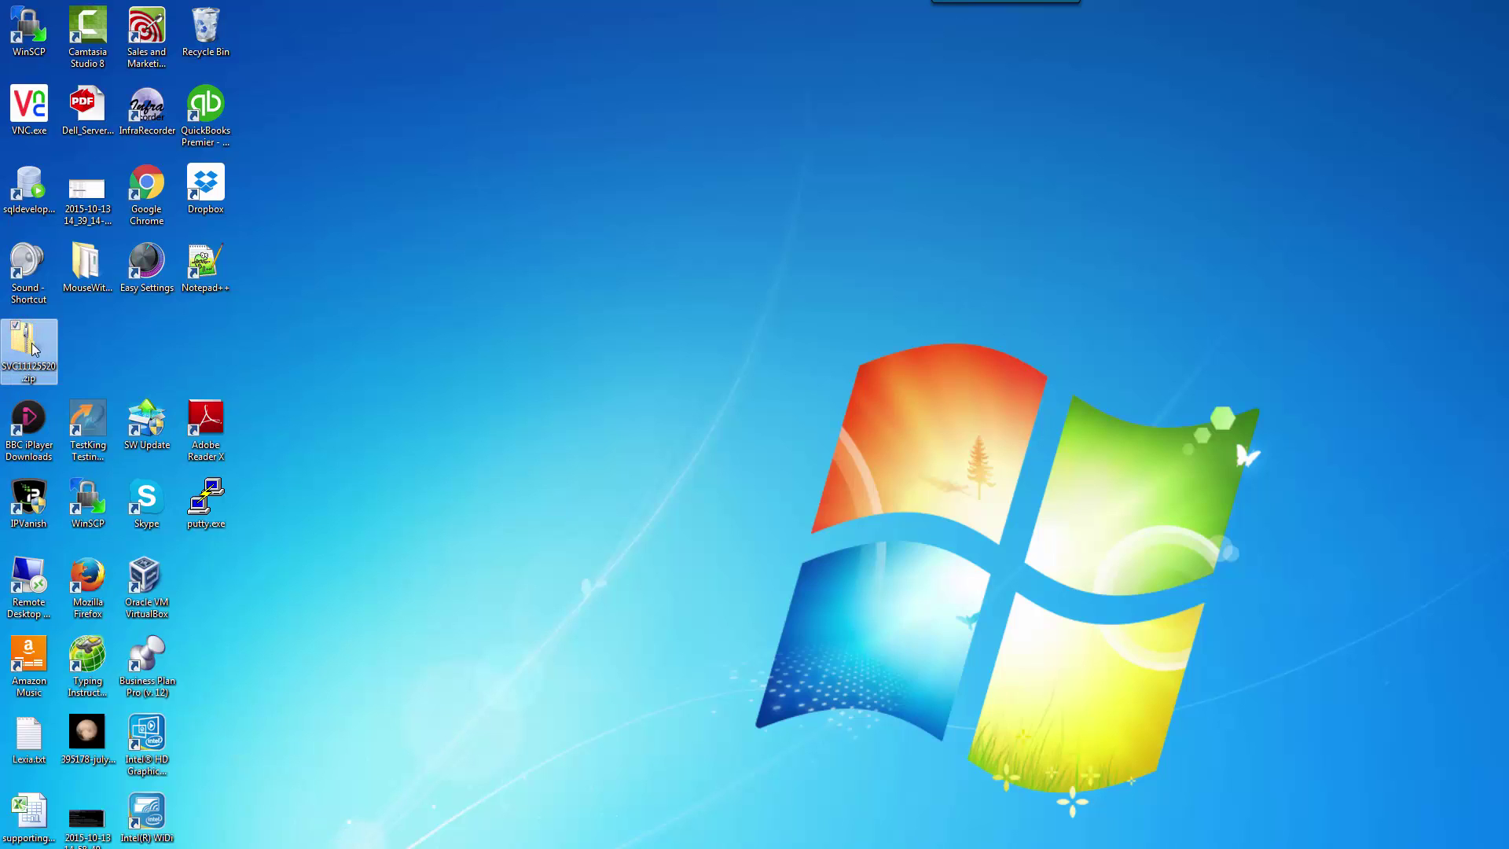
{"action": "right_click", "coordinate": [32, 345]}
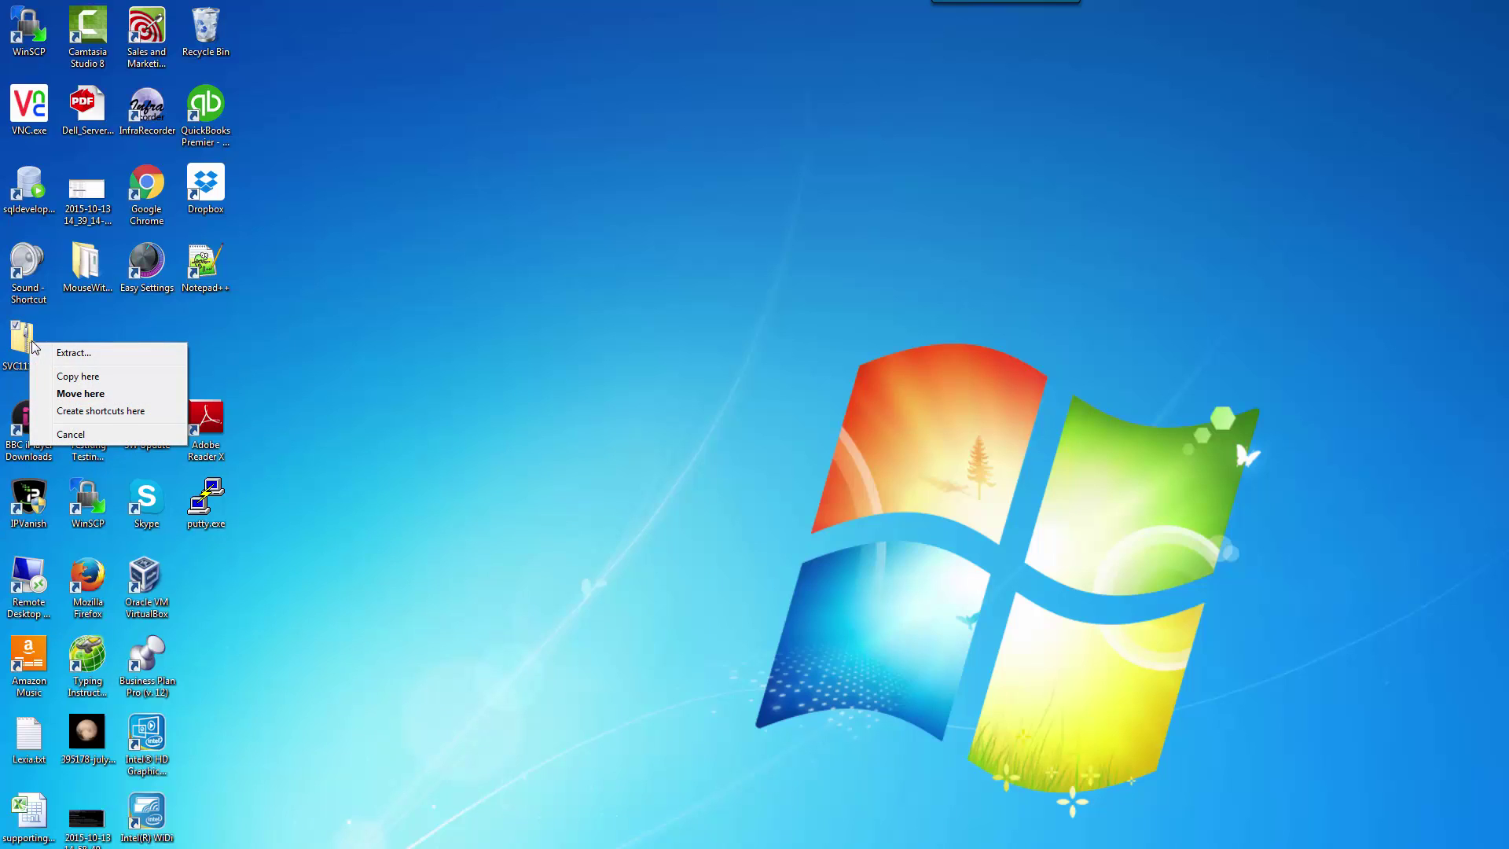
{"action": "left_click", "coordinate": [73, 355]}
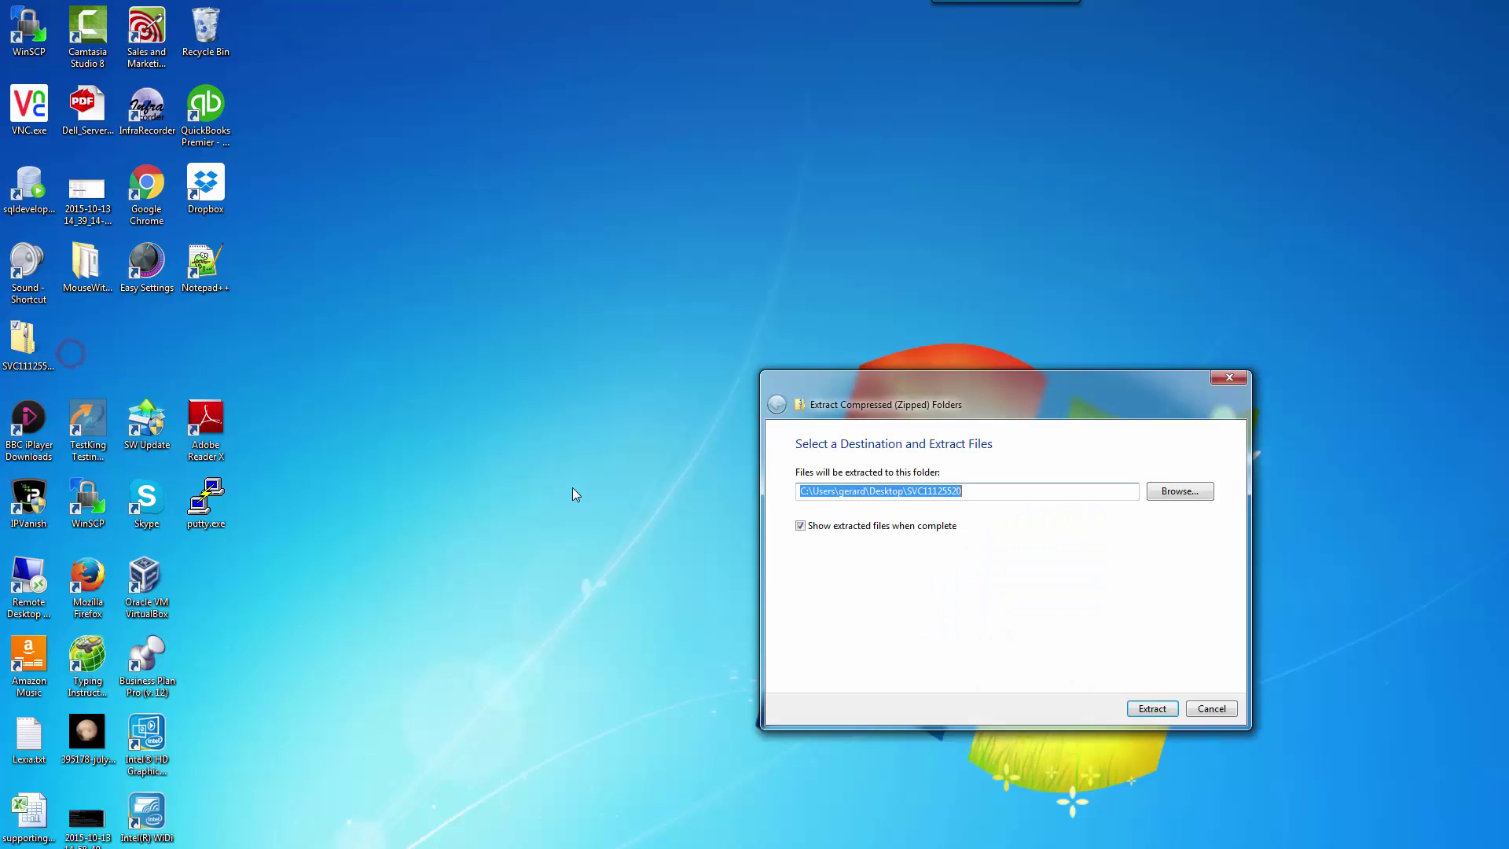
{"action": "left_click", "coordinate": [1152, 708]}
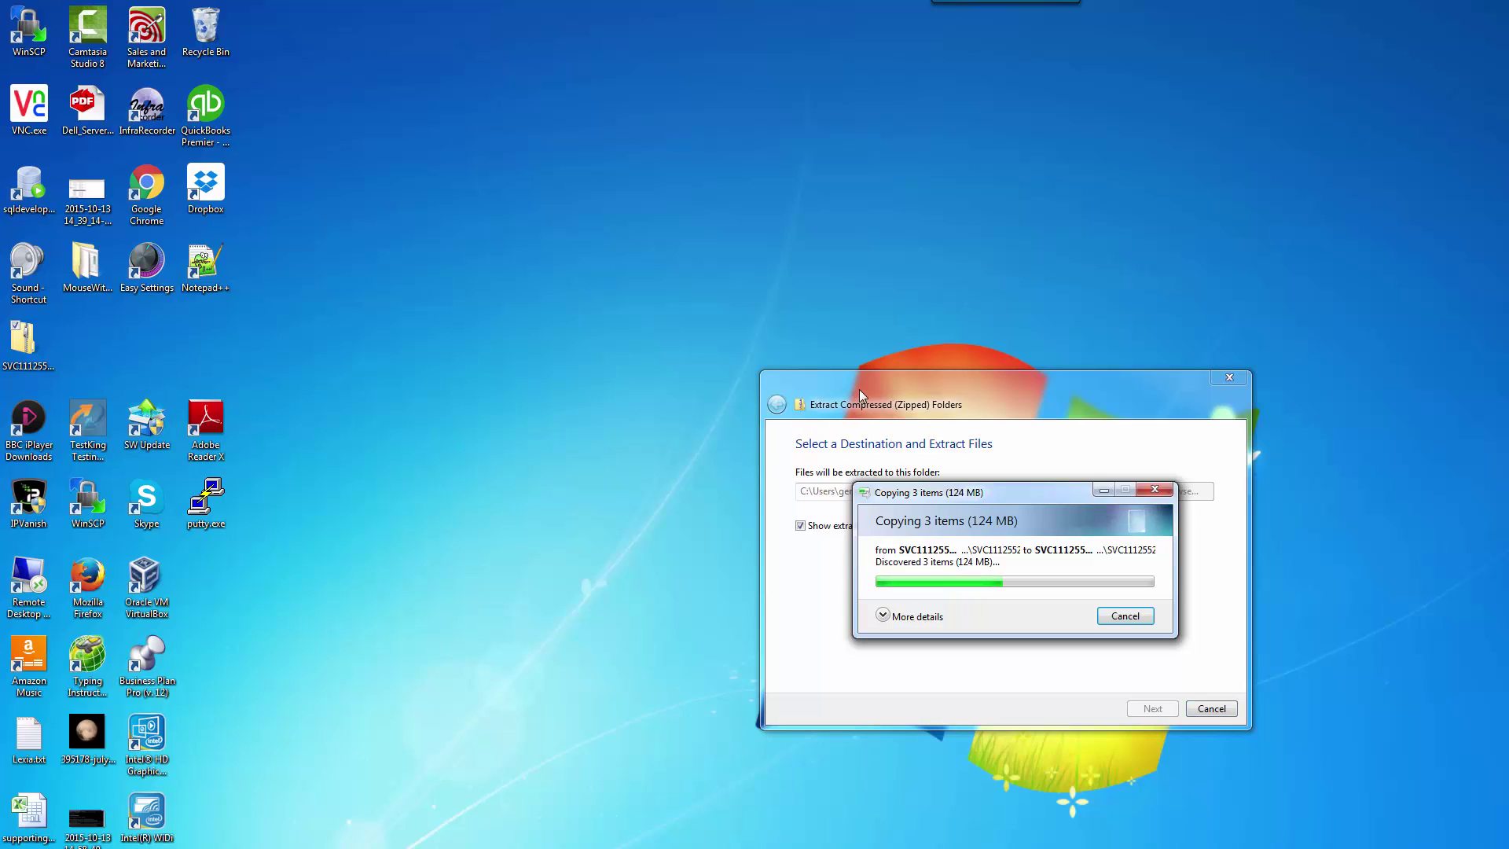
{"action": "left_click_drag", "start_coordinate": [887, 416], "coordinate": [541, 181]}
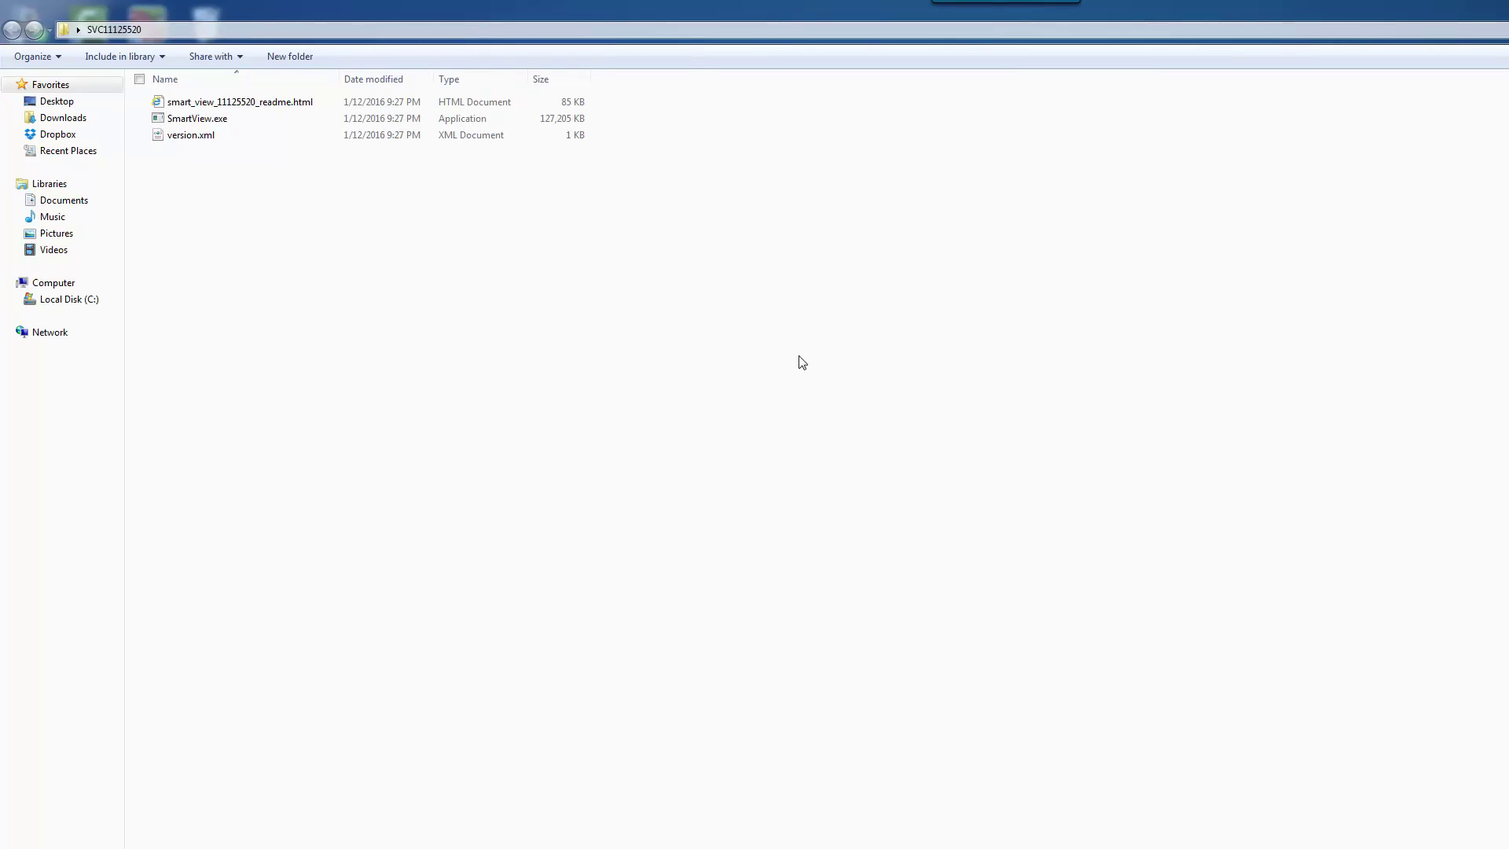
Run SmartView.exe from the SVC11125520 folder as administrator.
{"action": "left_click", "coordinate": [213, 121]}
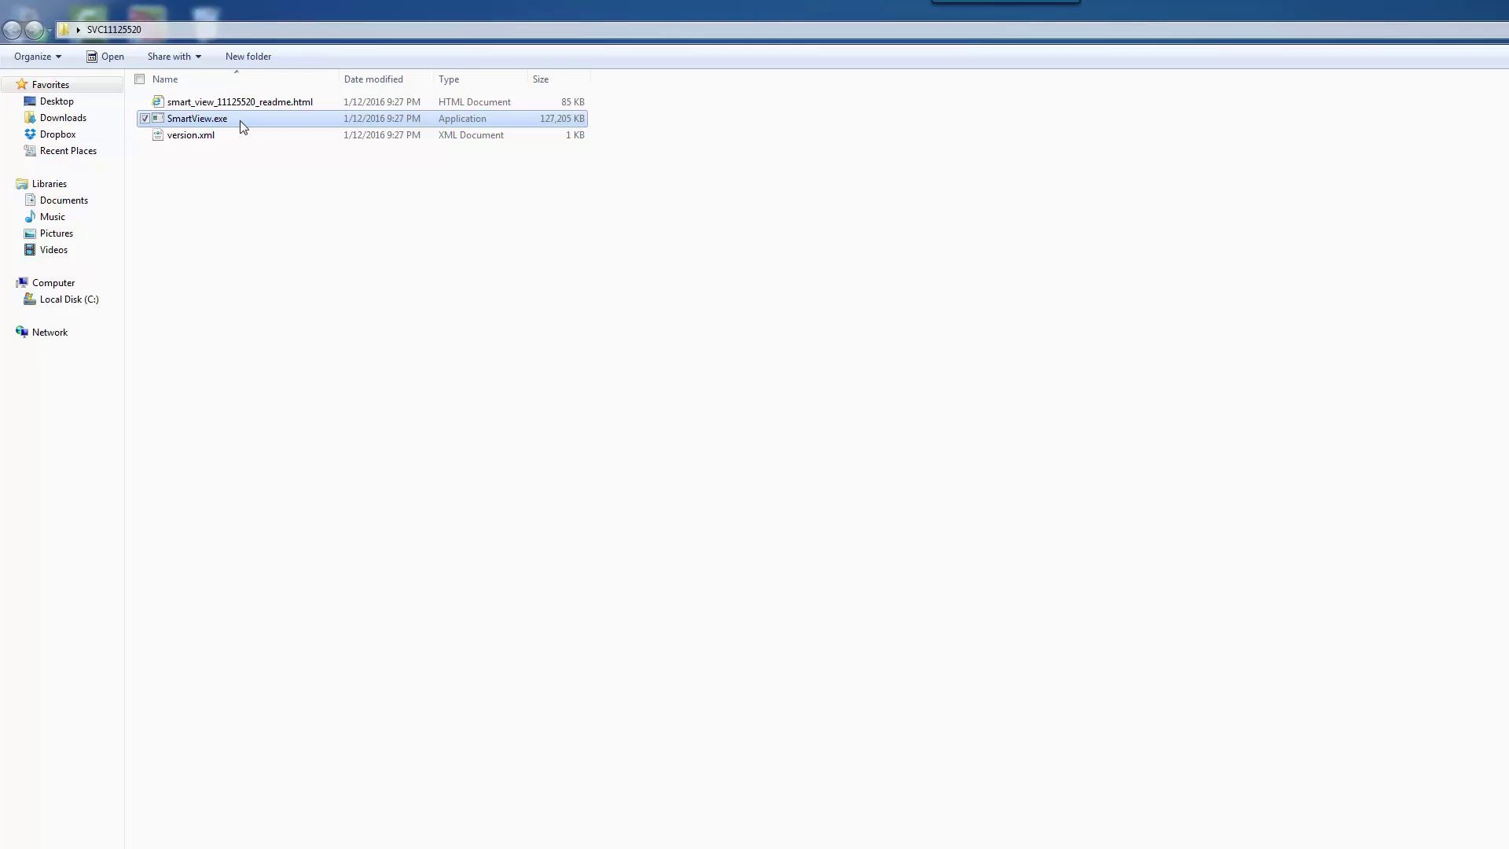
{"action": "right_click", "coordinate": [238, 121]}
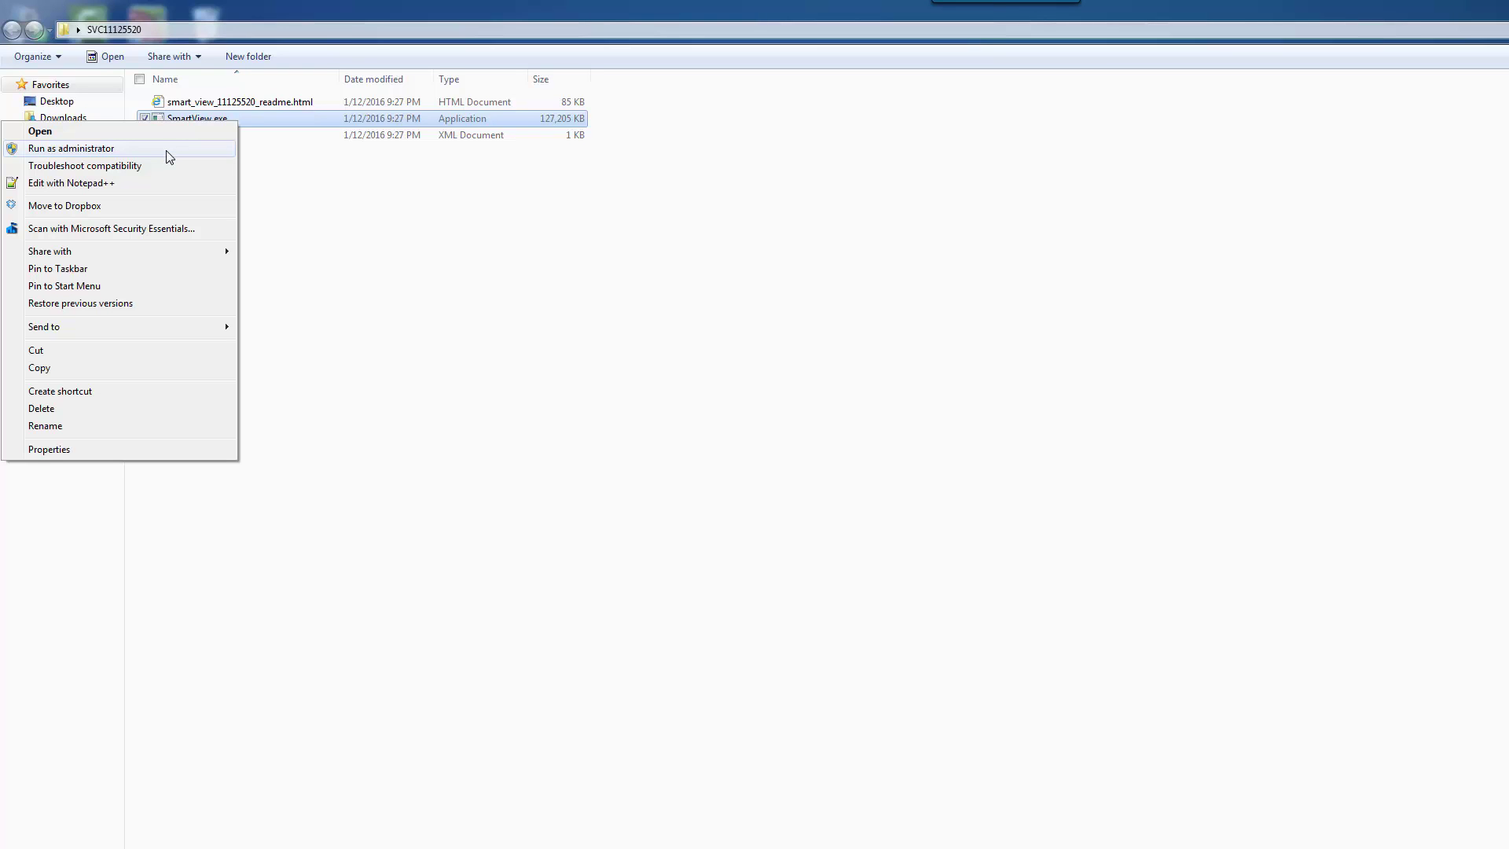
{"action": "left_click", "coordinate": [170, 157]}
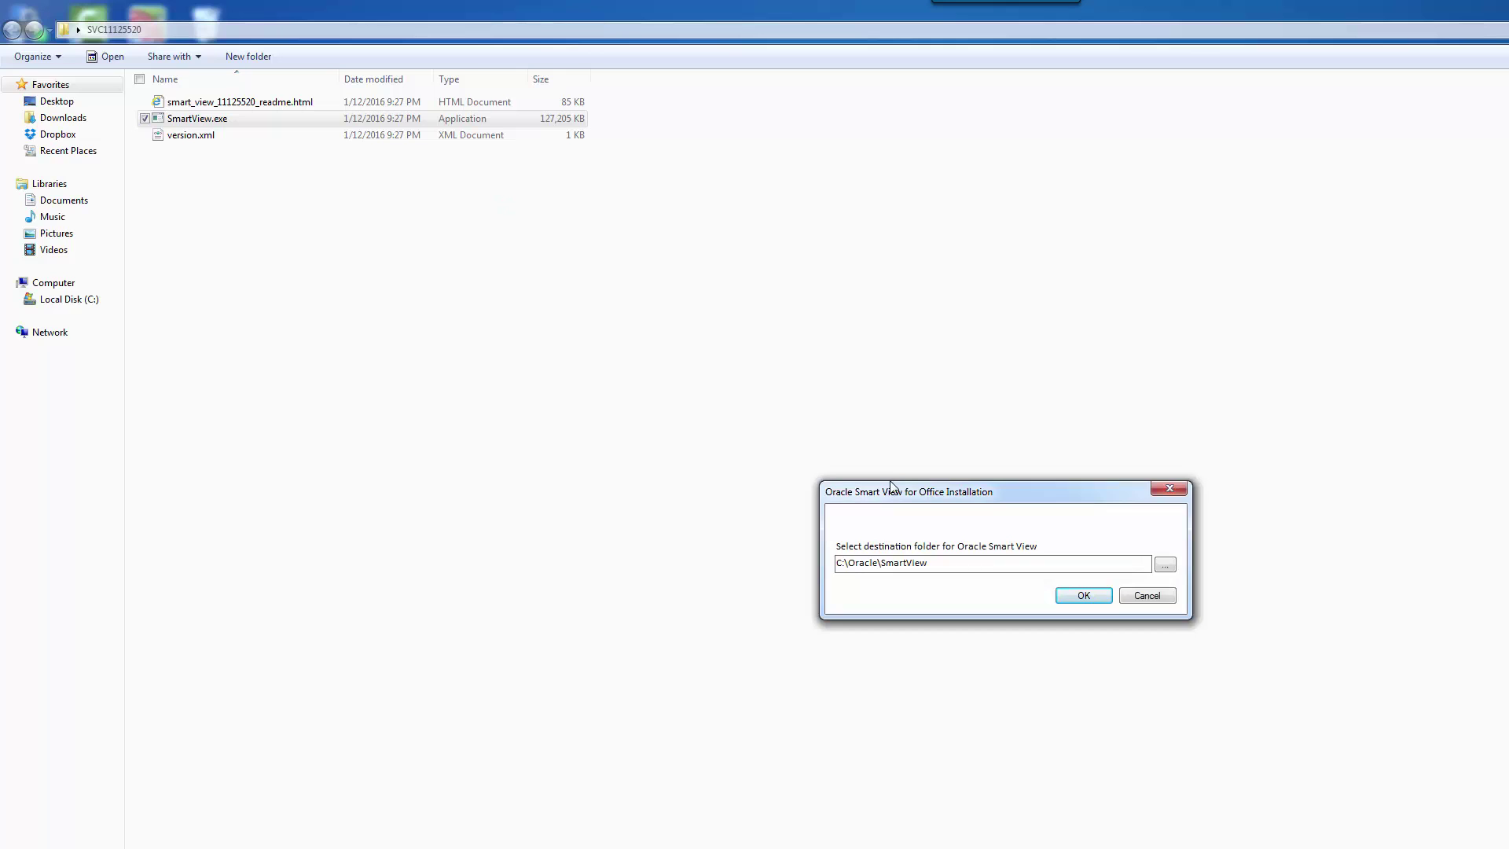
Confirm C:\Oracle\SmartView as the install folder, then Retry past the close-Office warning.
{"action": "left_click_drag", "start_coordinate": [891, 486], "coordinate": [592, 285]}
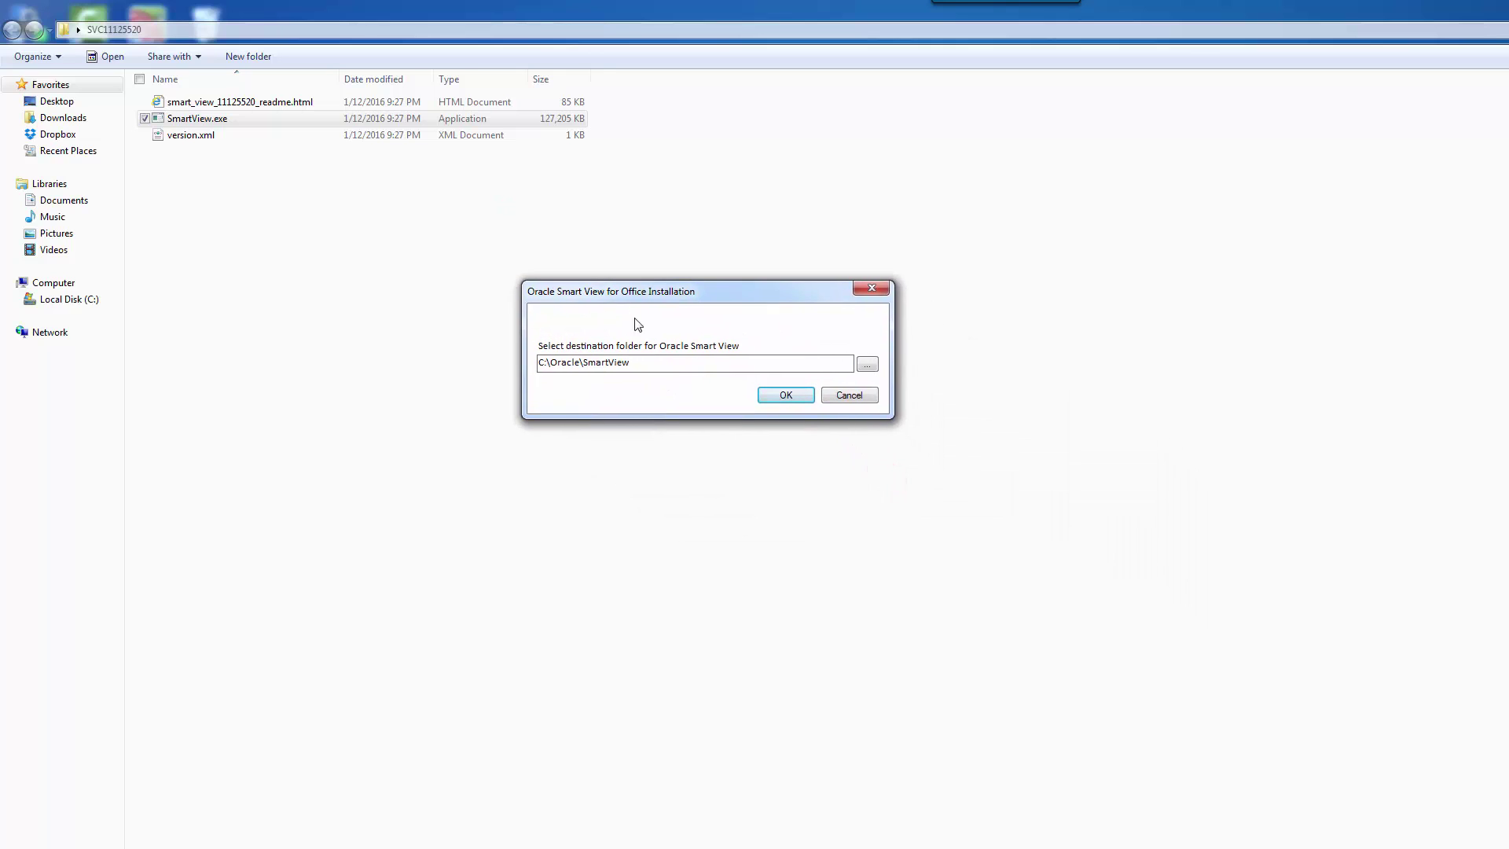
{"action": "left_click", "coordinate": [782, 398]}
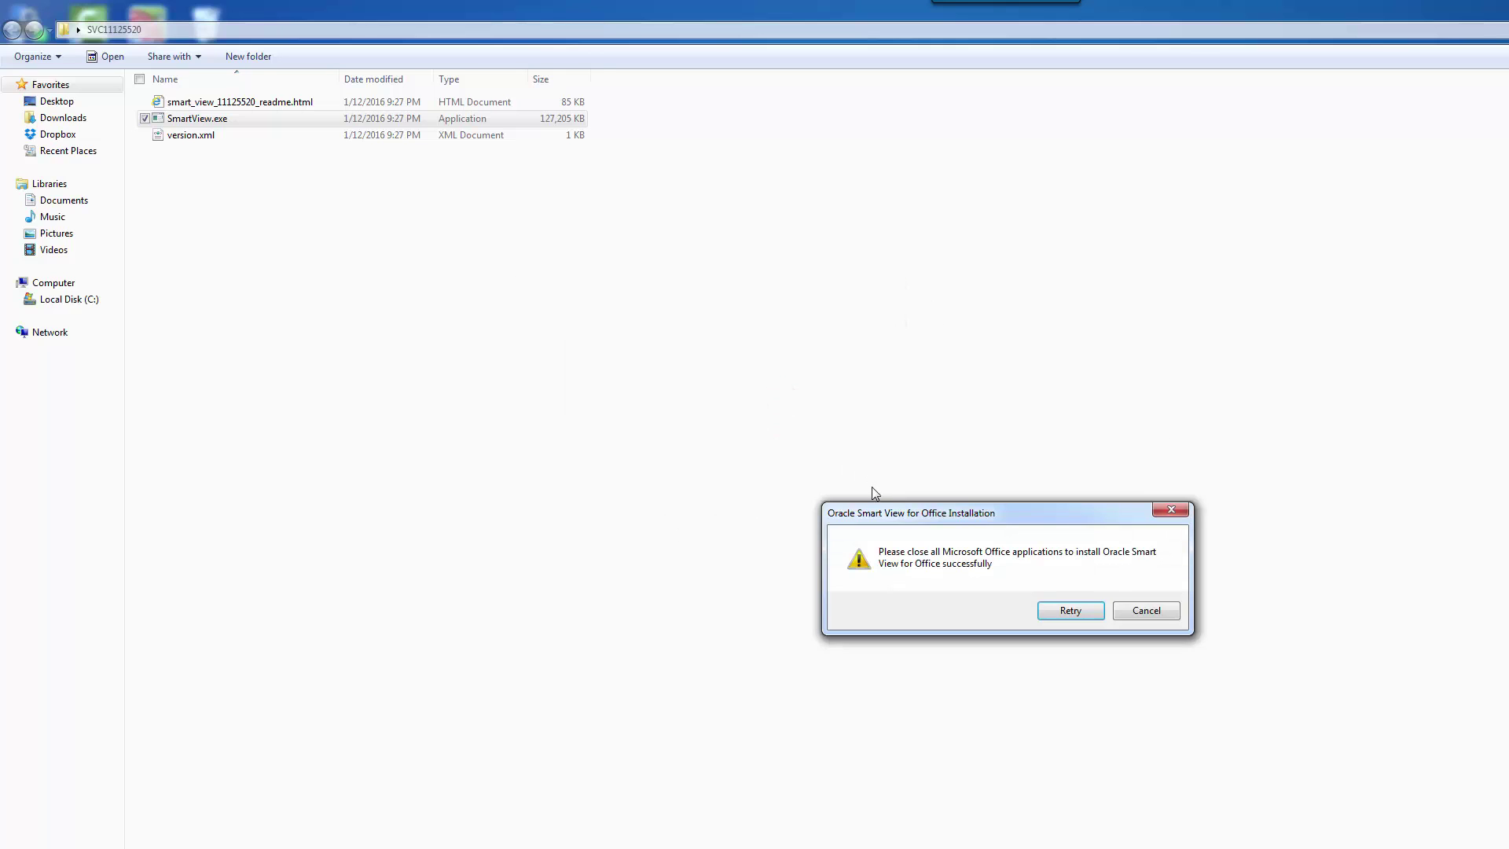
{"action": "left_click", "coordinate": [900, 515]}
{"action": "left_click_drag", "start_coordinate": [900, 515], "coordinate": [526, 301]}
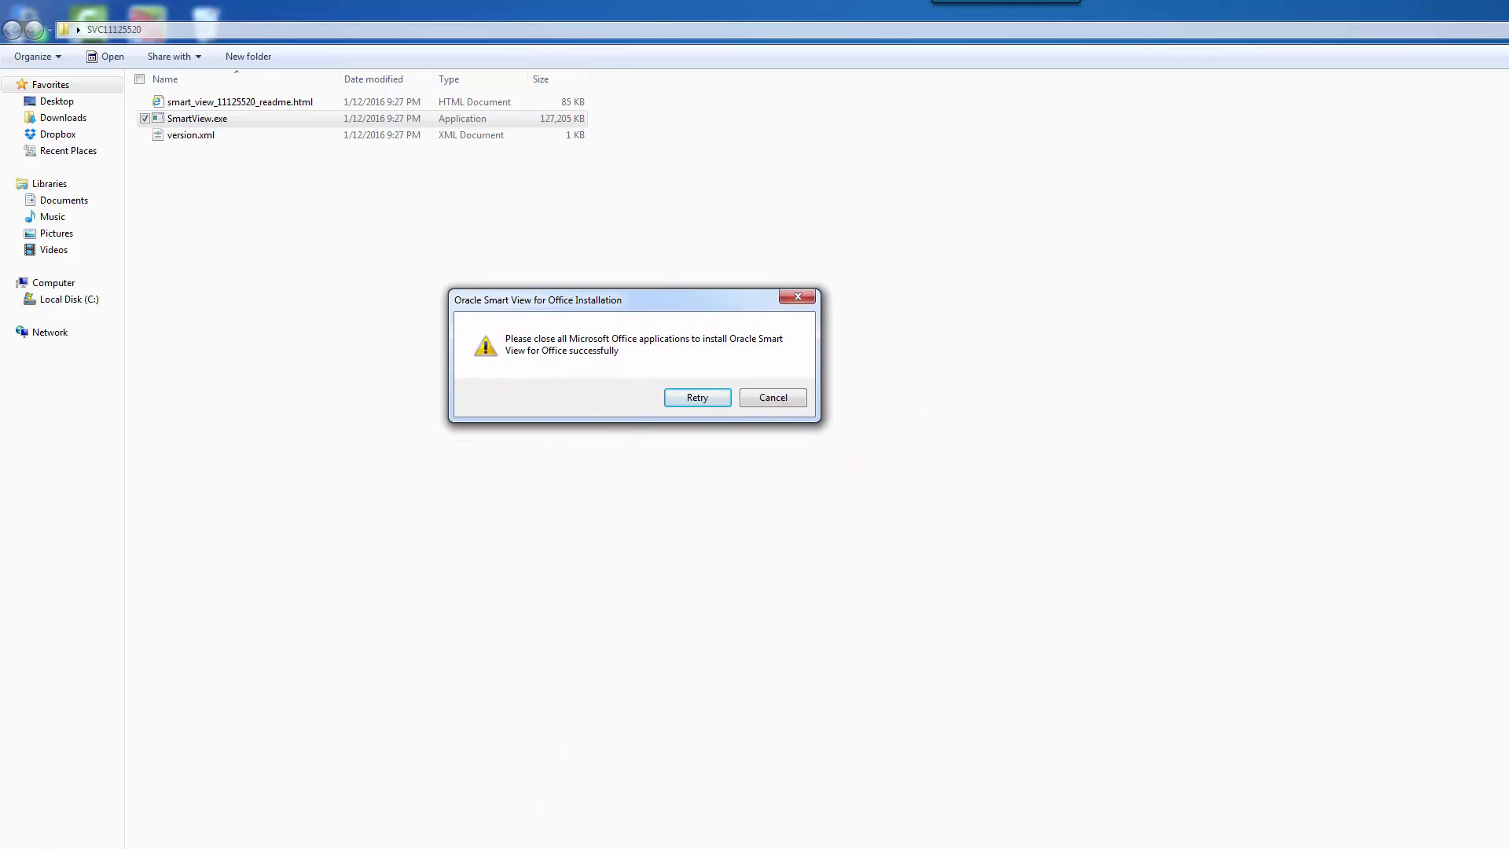
{"action": "right_click", "coordinate": [362, 847]}
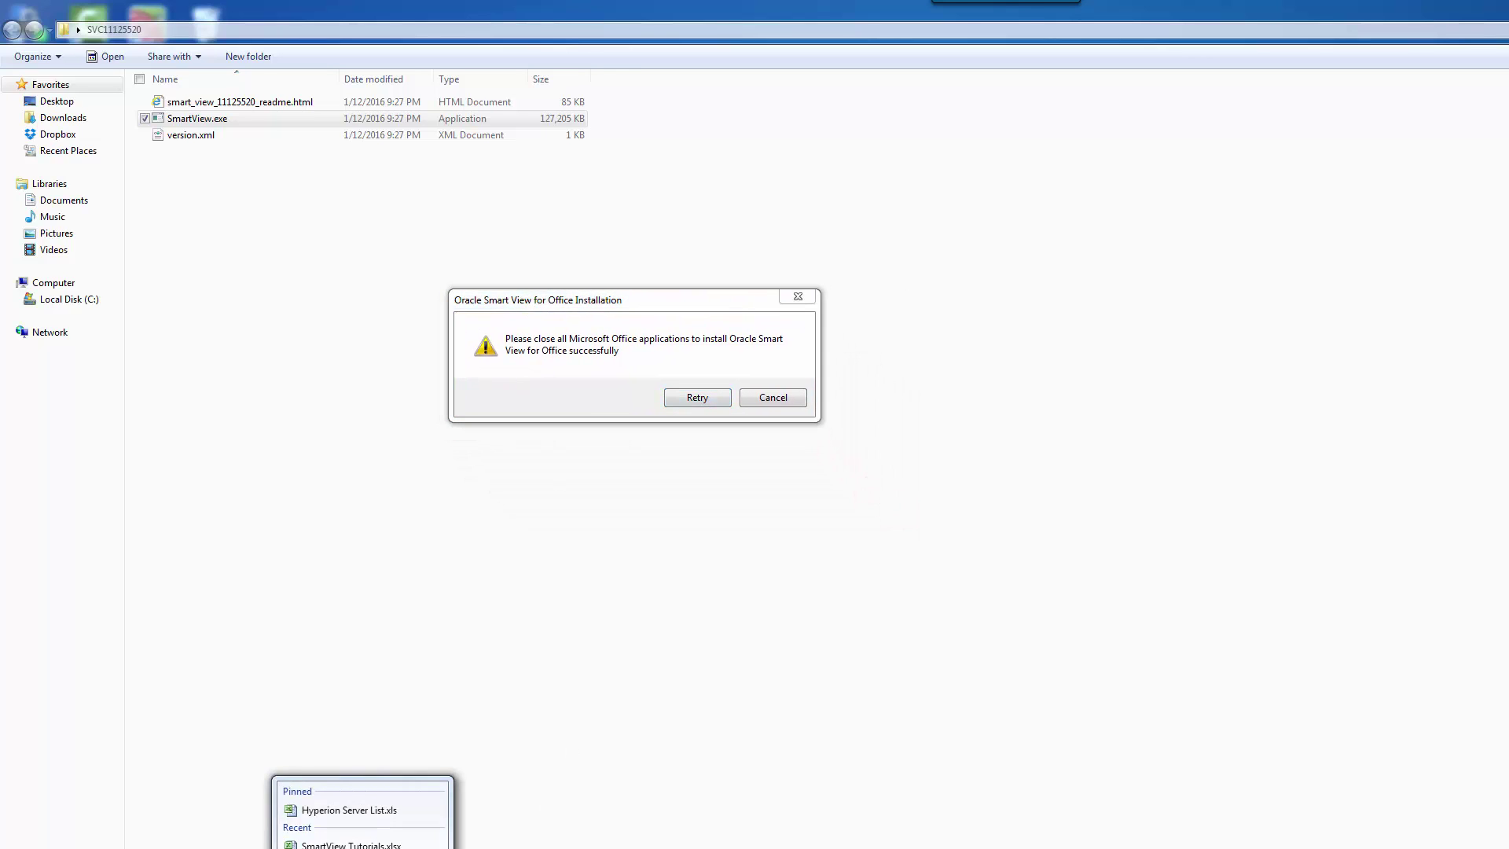
{"action": "key", "text": "Escape"}
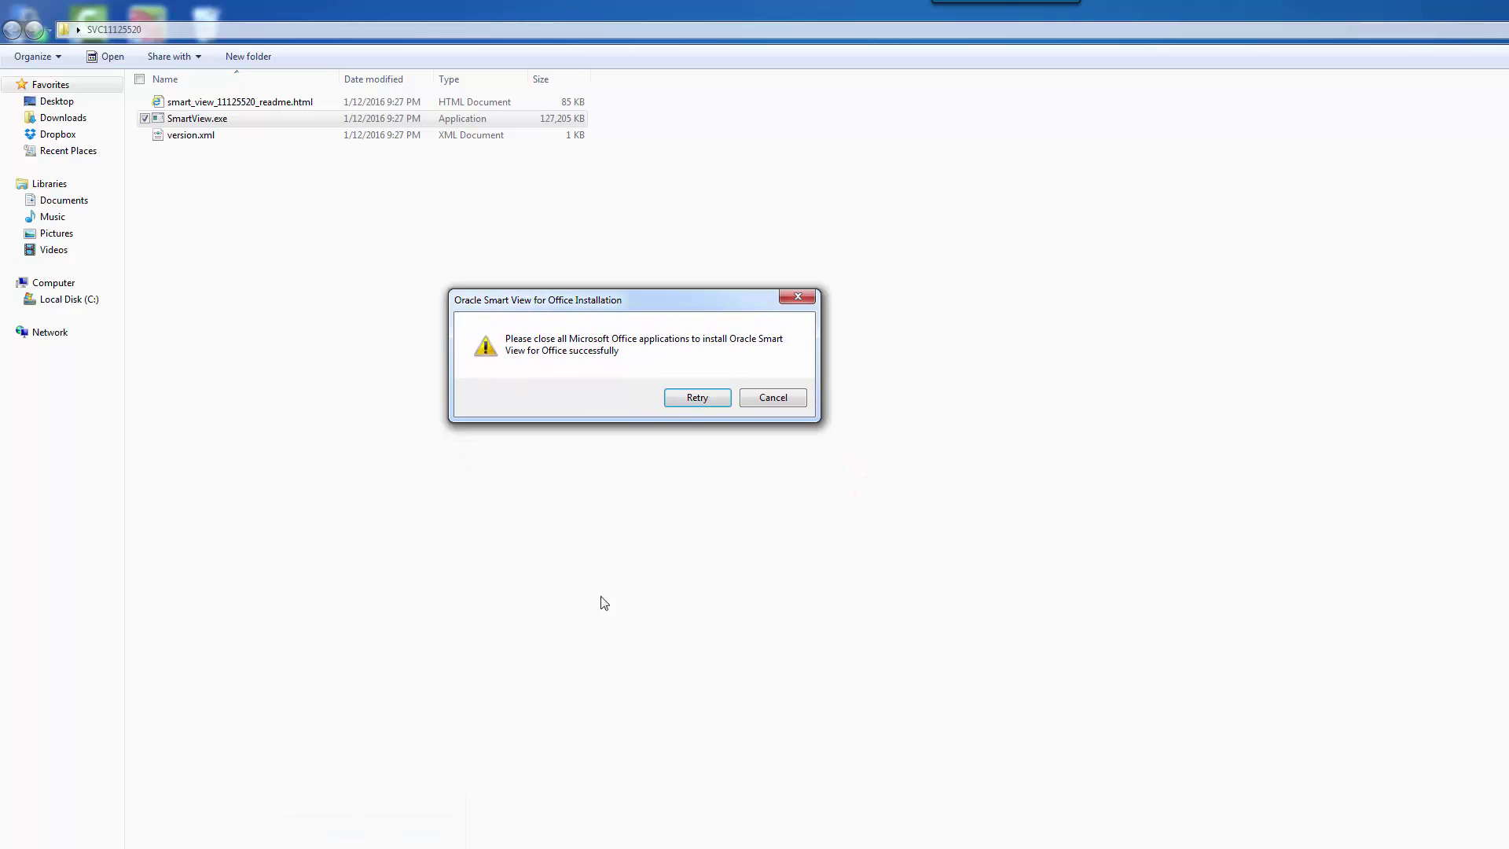
{"action": "left_click", "coordinate": [696, 399]}
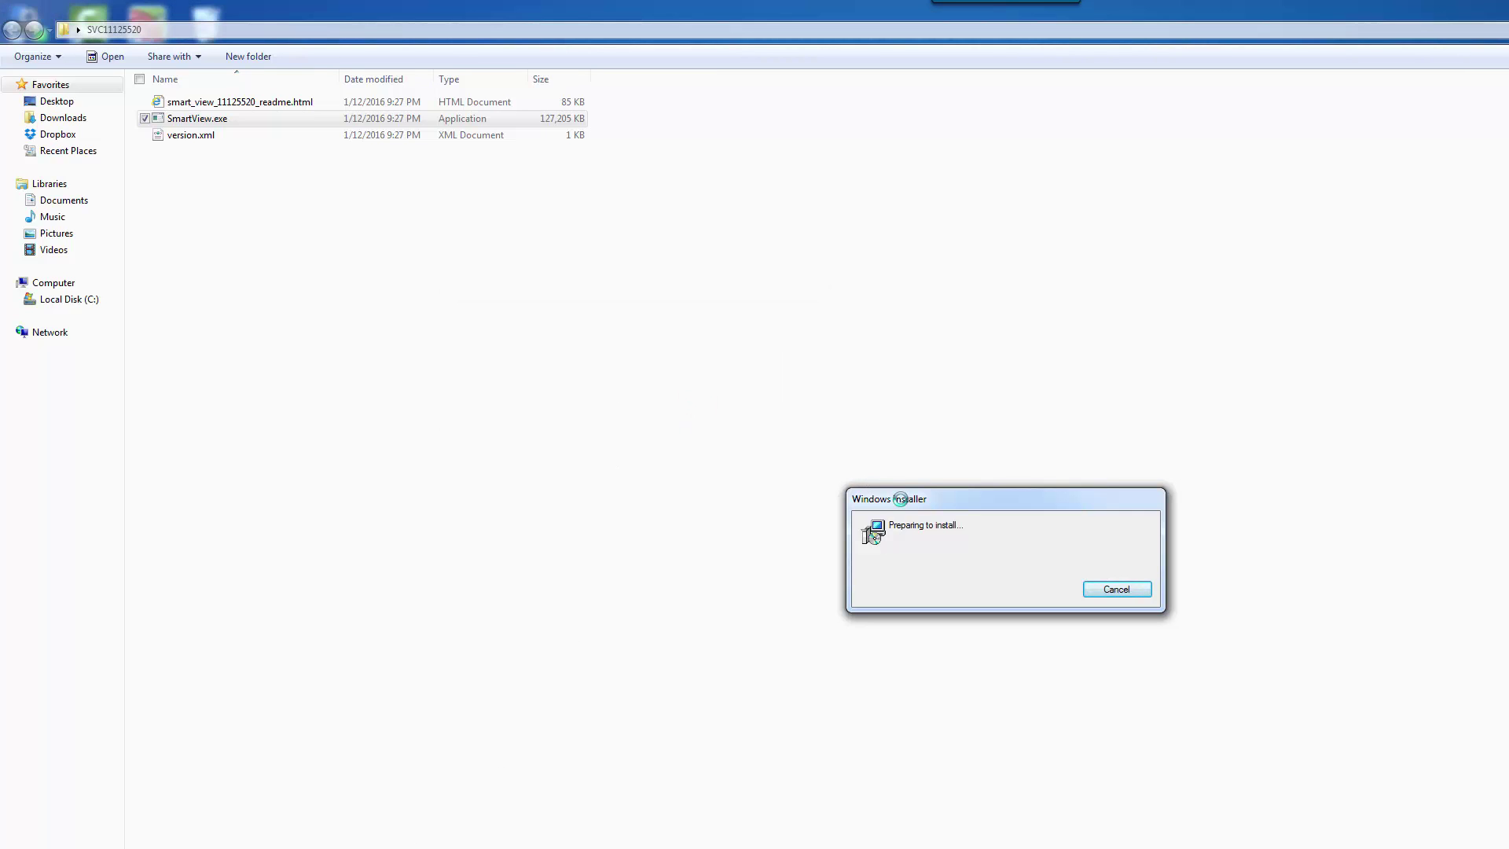
Wait for the 64-bit Smart View setup to finish and dismiss the Setup completed successfully message.
{"action": "left_click_drag", "start_coordinate": [900, 499], "coordinate": [566, 276]}
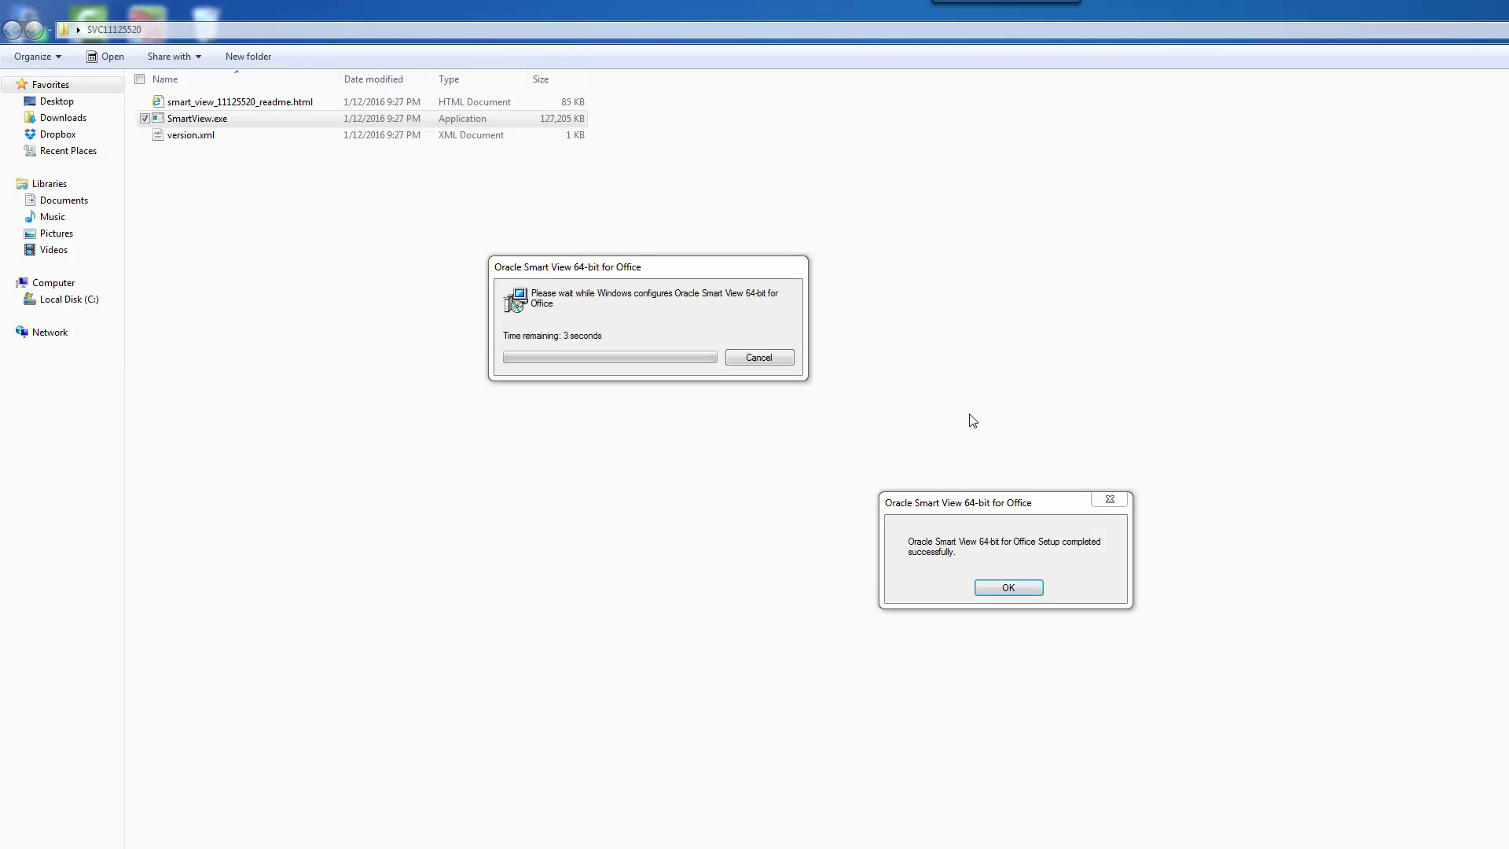
{"action": "left_click_drag", "start_coordinate": [952, 514], "coordinate": [615, 236]}
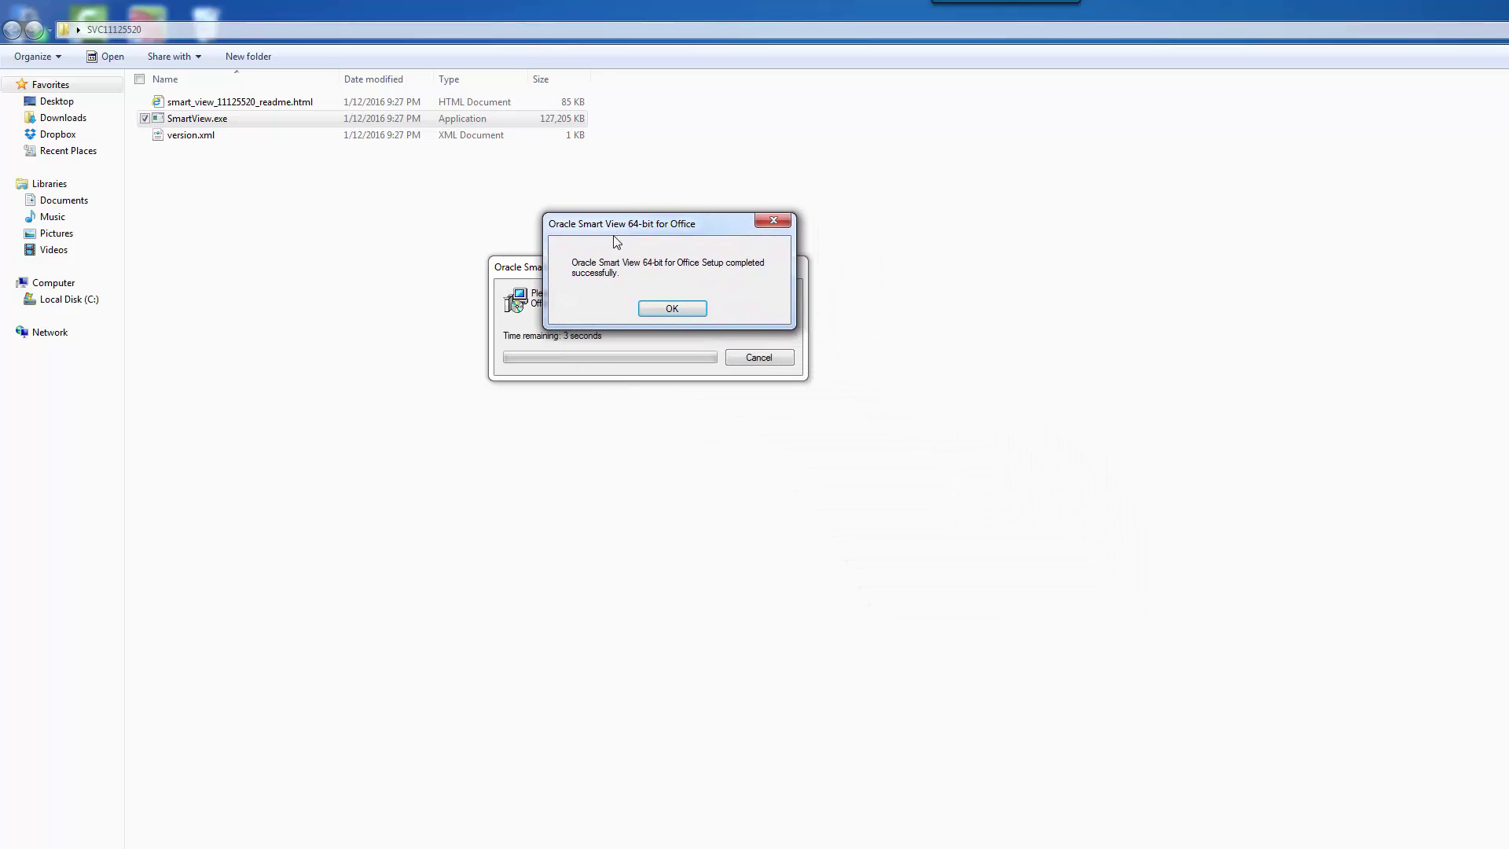
{"action": "left_click", "coordinate": [672, 309]}
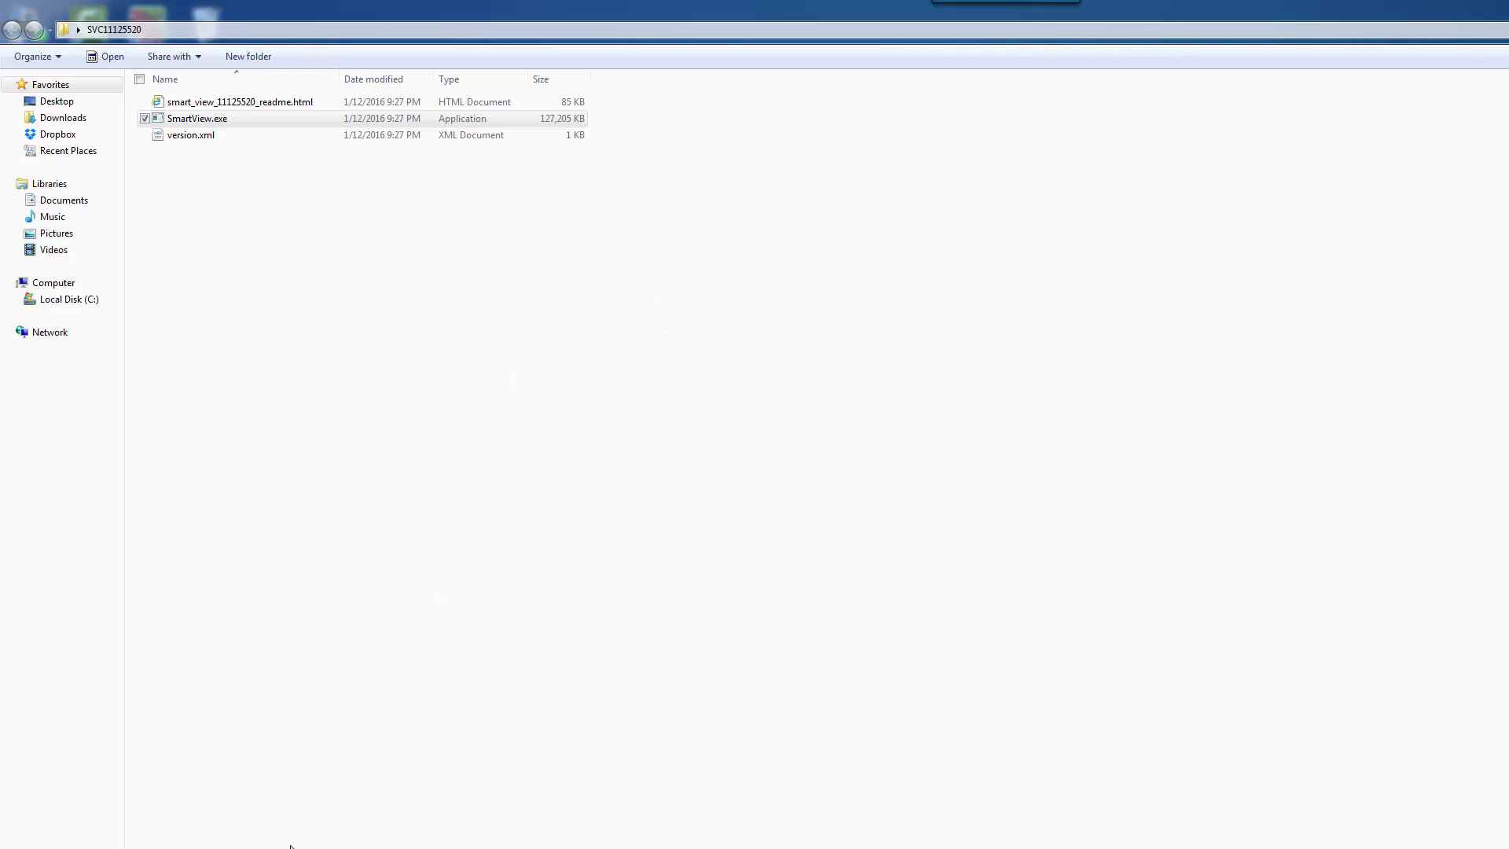
Start Microsoft Excel 2010 with a blank Book1 and switch to its Smart View ribbon tab.
{"action": "key", "text": "super"}
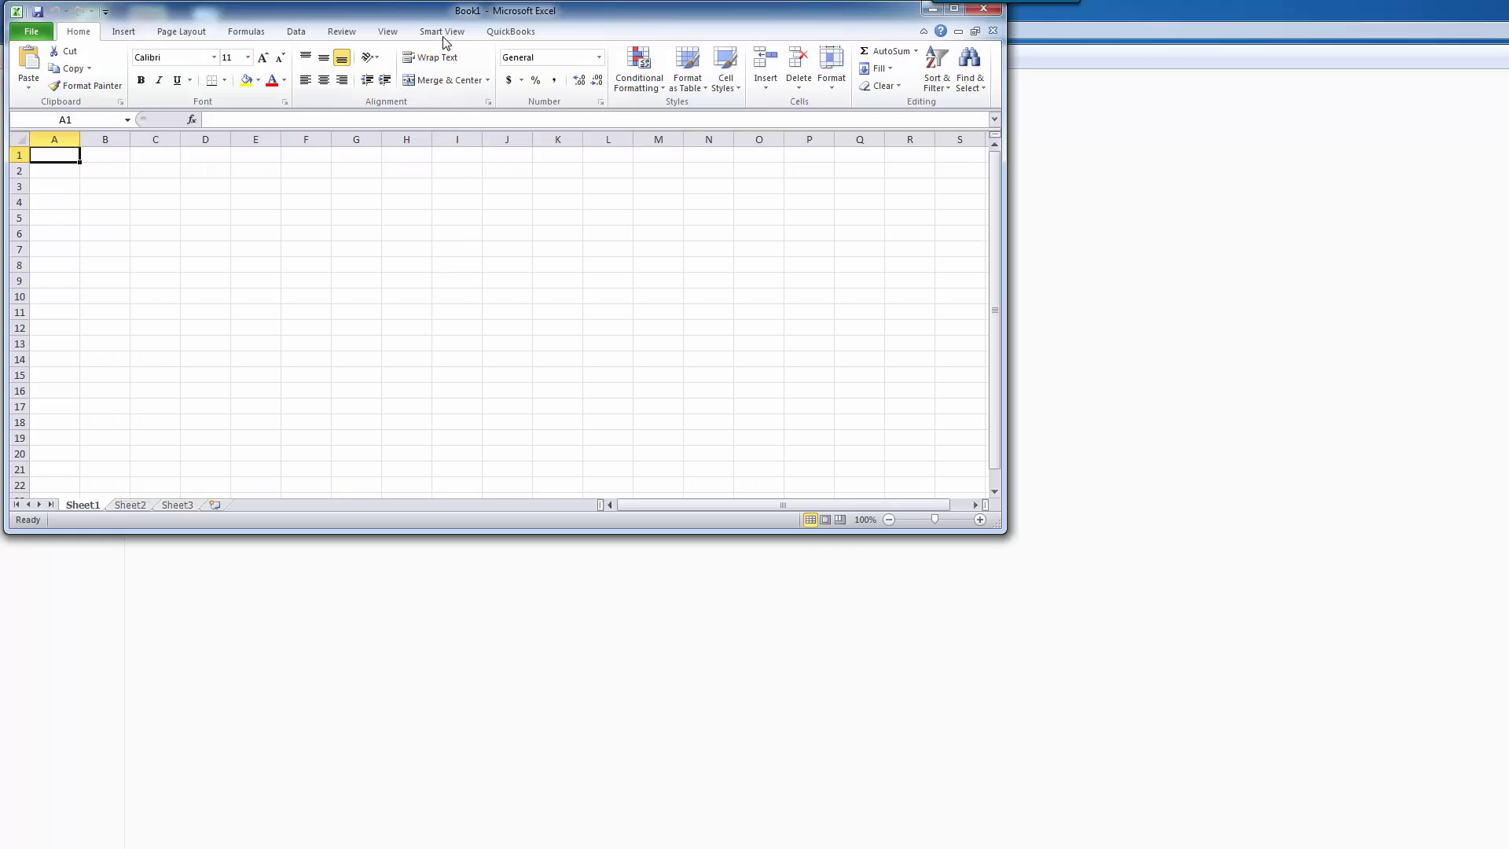
{"action": "left_click", "coordinate": [444, 33]}
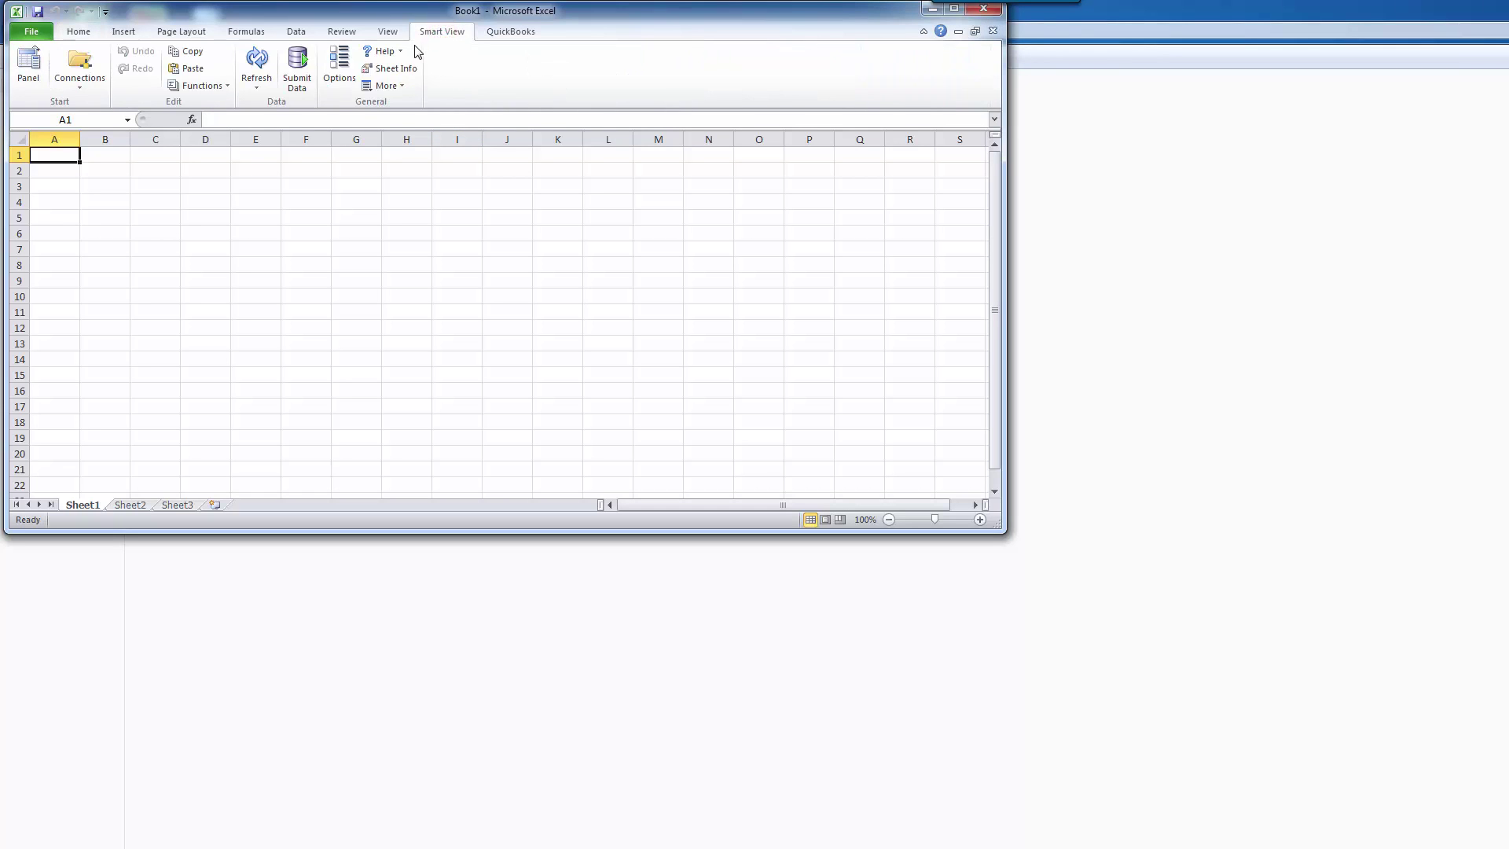